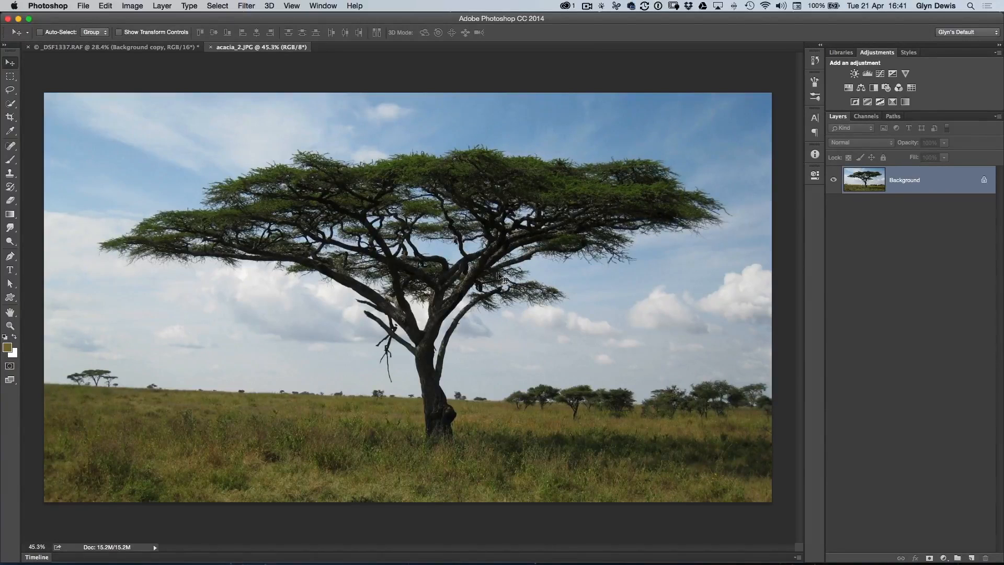
# Start a Color Range selection based on sampled colors and sample the dark green foliage of the large acacia tree.
pyautogui.click(218, 6)
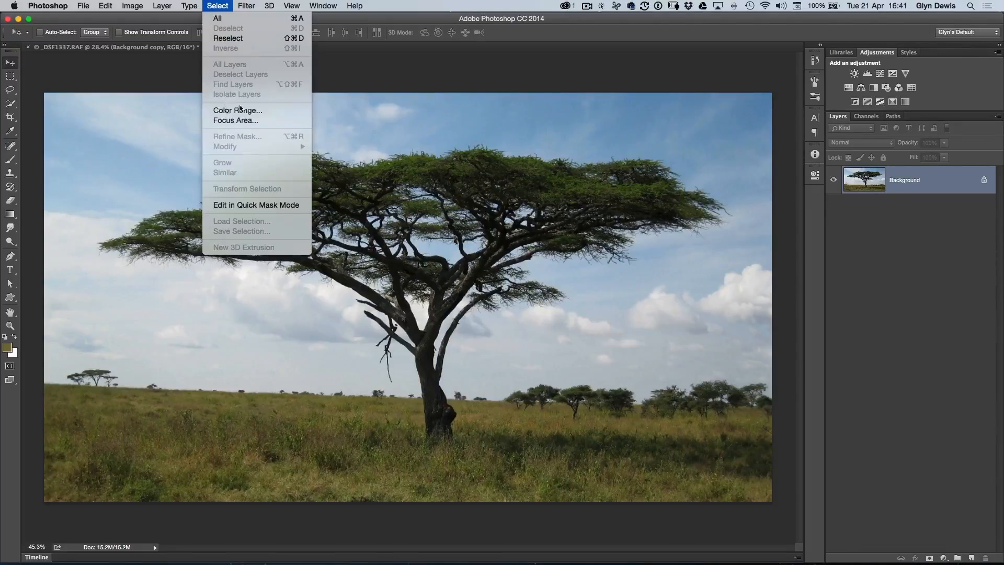
pyautogui.click(251, 115)
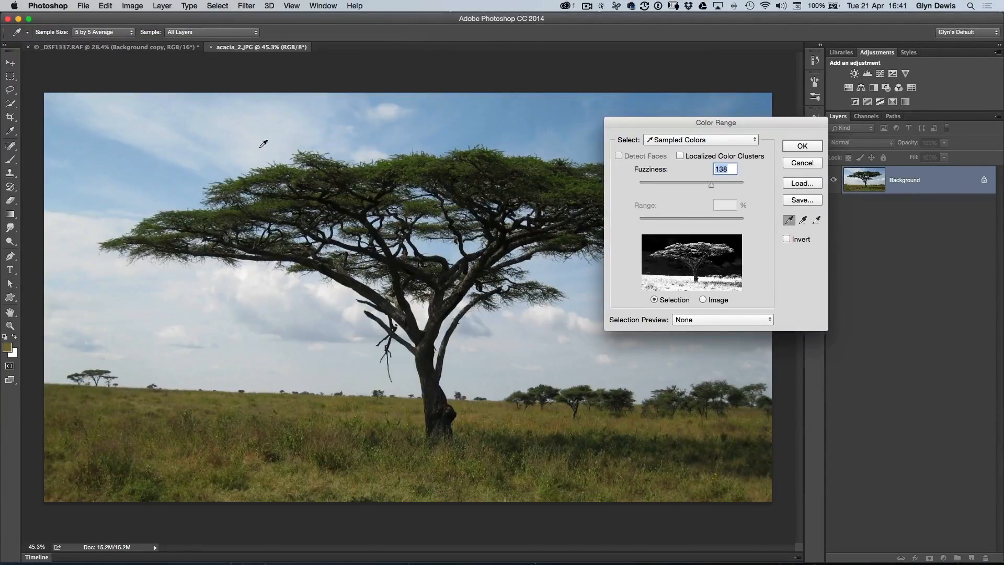
pyautogui.moveTo(632, 122); pyautogui.dragTo(666, 109)
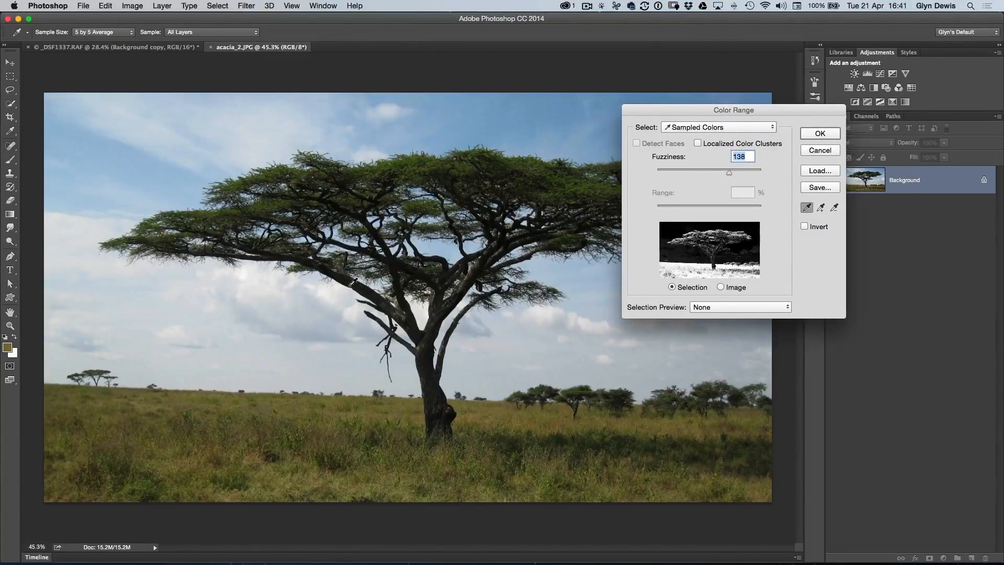
pyautogui.click(394, 169)
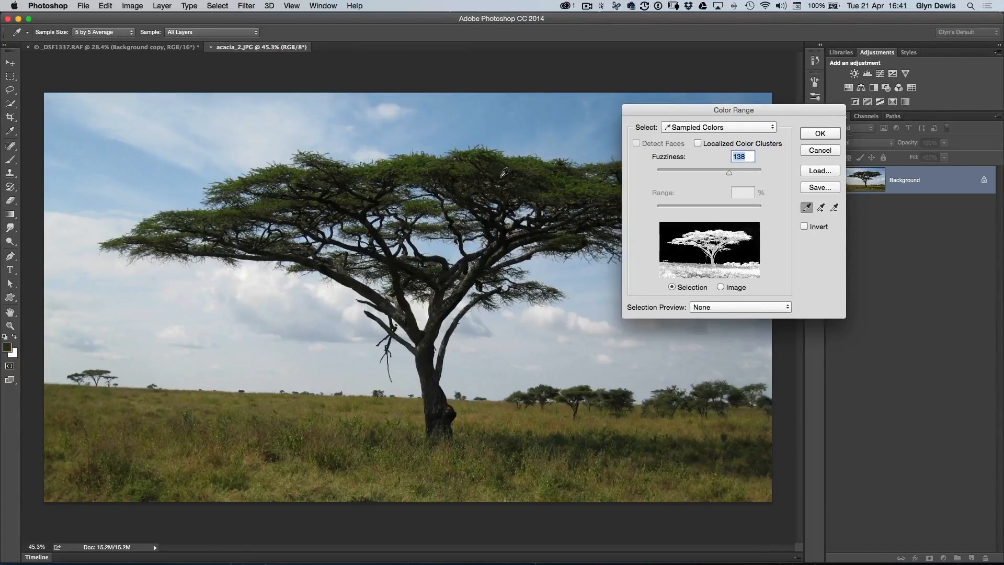
pyautogui.click(554, 179)
pyautogui.press('super+F1')
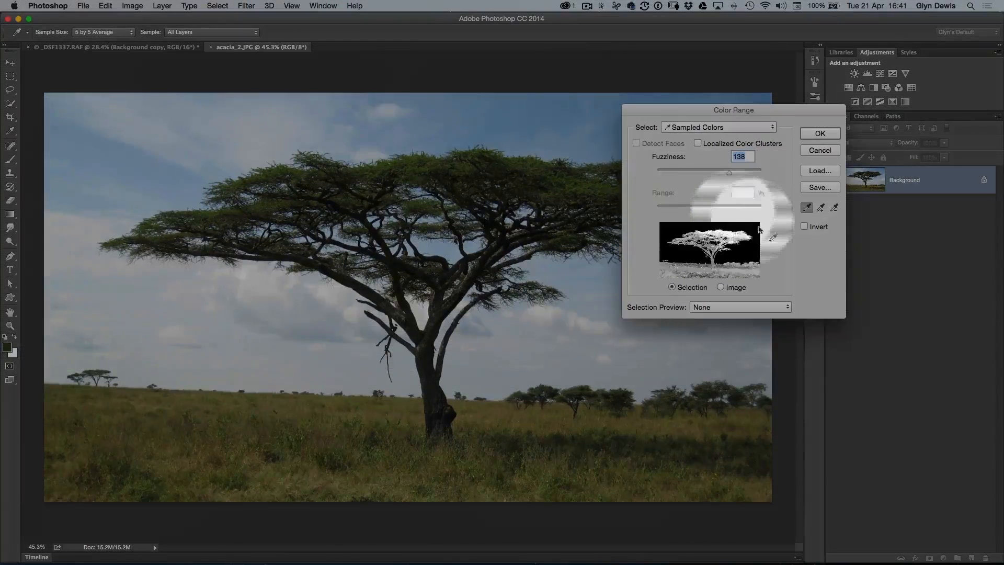
pyautogui.press('super')
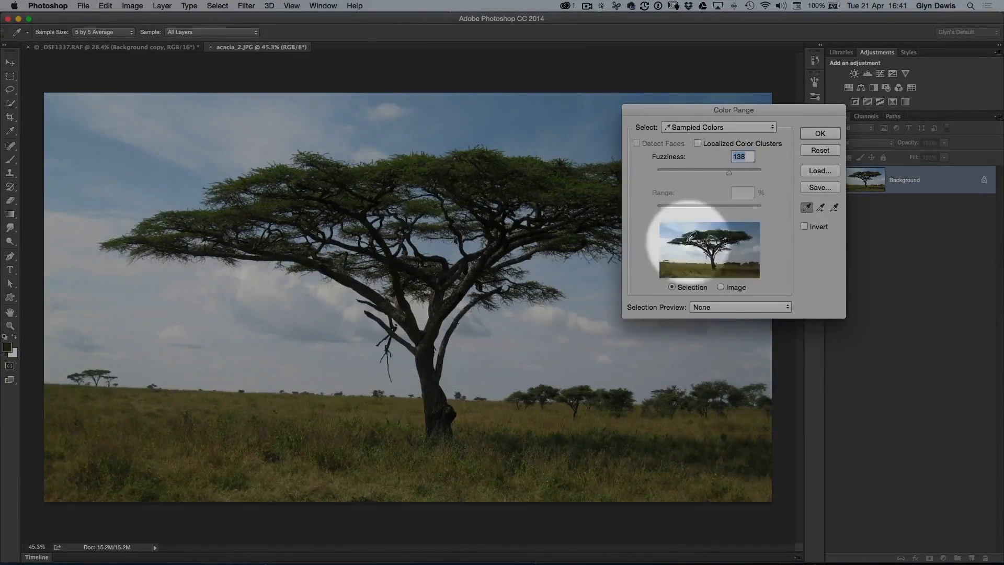
pyautogui.press('alt+super+F1')
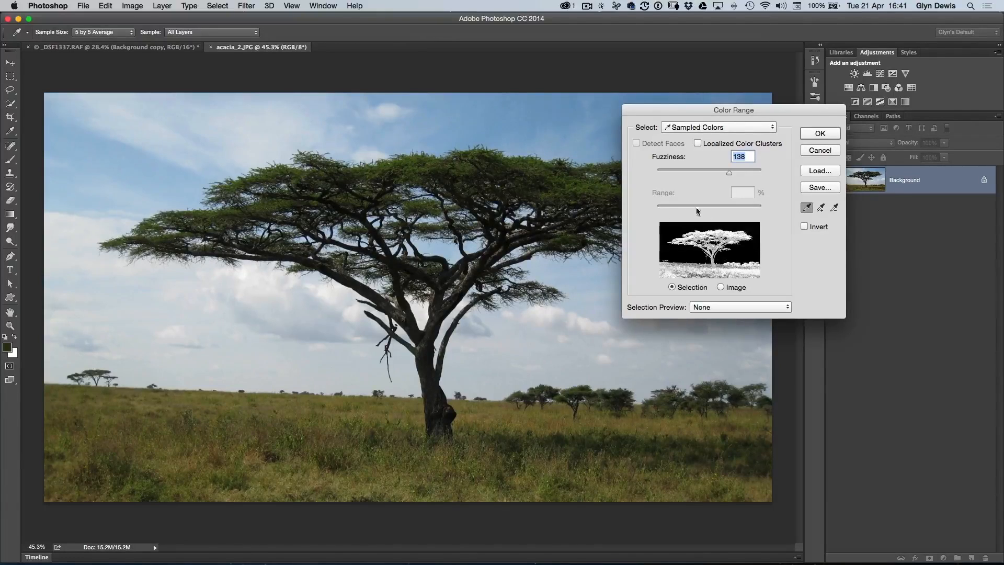
# Add three more samples from the upper canopy's foliage to the color range selection.
pyautogui.moveTo(637, 110); pyautogui.dragTo(668, 121)
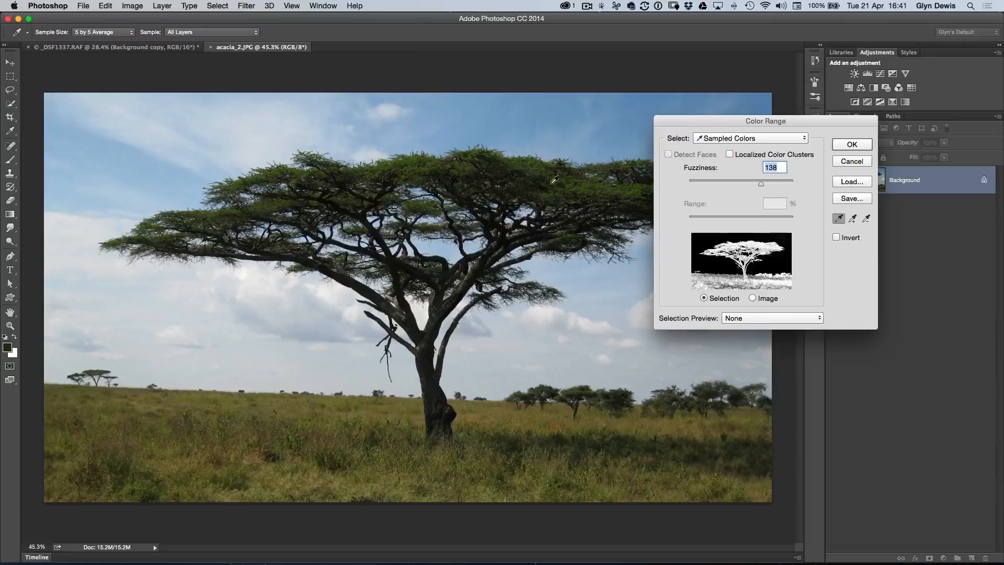
pyautogui.keyDown('shift'); pyautogui.click(583, 185); pyautogui.keyUp('shift')
pyautogui.keyDown('shift'); pyautogui.click(544, 173); pyautogui.keyUp('shift')
pyautogui.keyDown('shift'); pyautogui.click(532, 174); pyautogui.keyUp('shift')
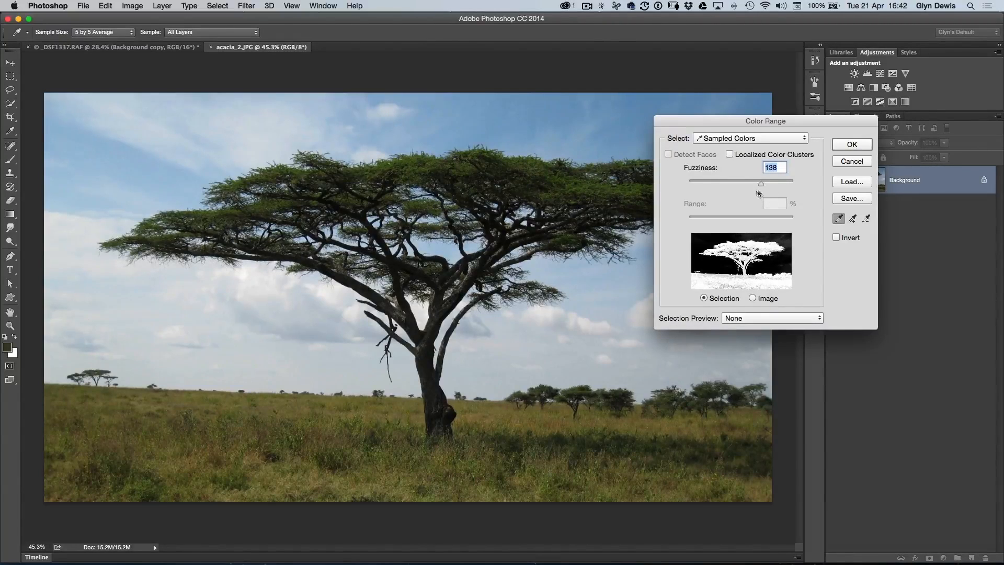
# Set the color range's Fuzziness to 130 and apply the selection.
pyautogui.moveTo(758, 184)
pyautogui.mouseDown()
pyautogui.moveTo(730, 183)
pyautogui.moveTo(745, 186)
pyautogui.mouseUp()
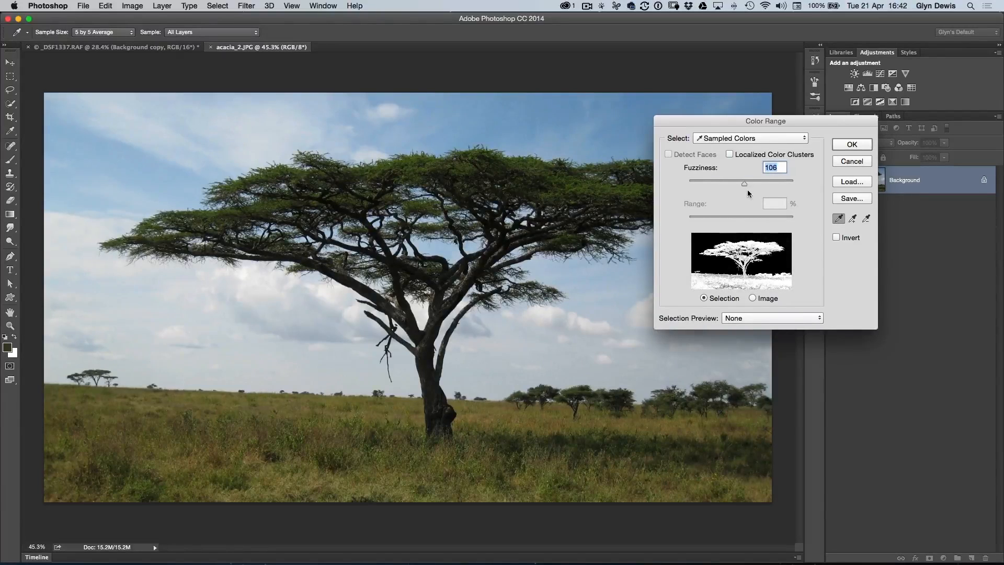
pyautogui.moveTo(744, 185); pyautogui.dragTo(746, 190)
pyautogui.moveTo(747, 186); pyautogui.dragTo(753, 187)
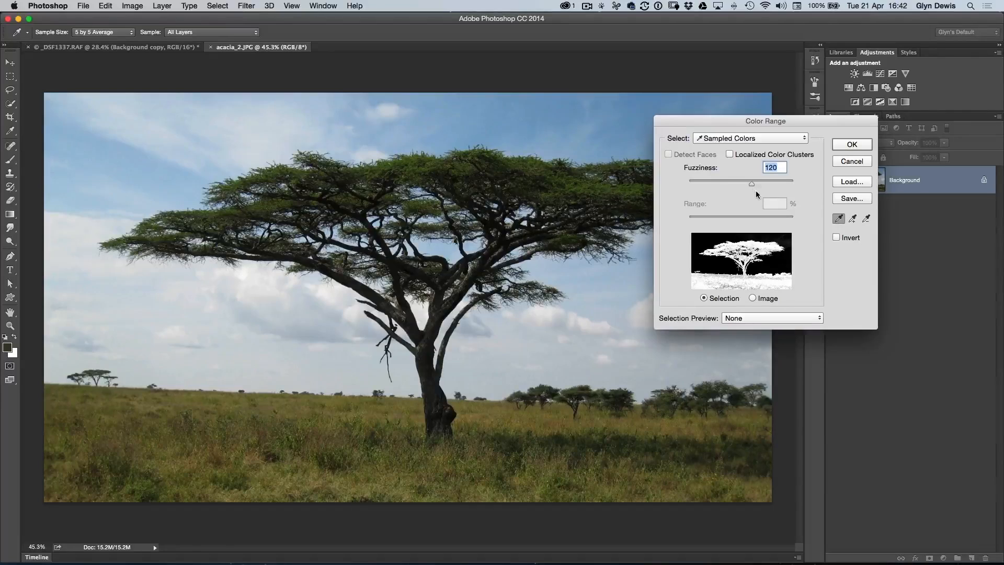
pyautogui.moveTo(752, 186); pyautogui.dragTo(724, 183)
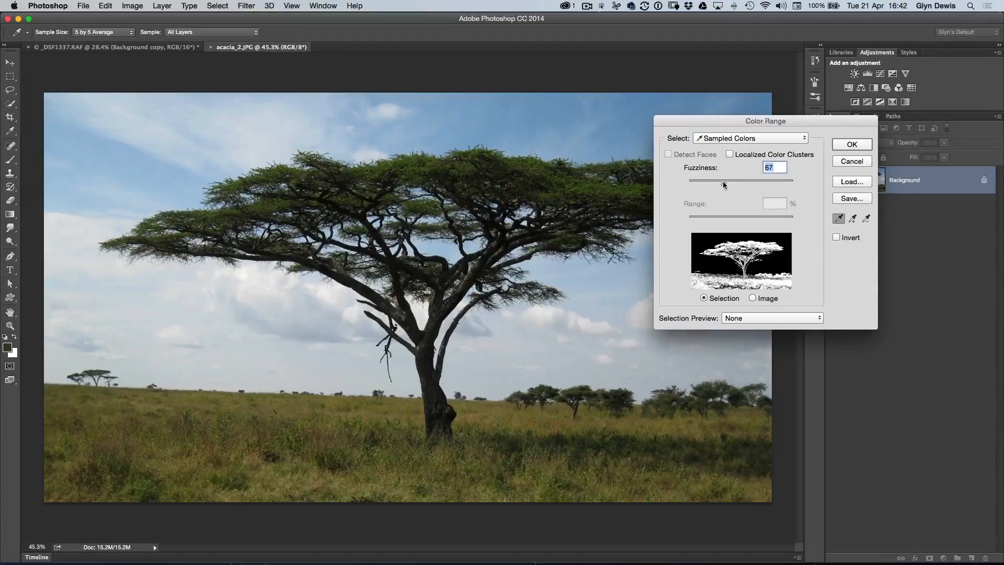
pyautogui.moveTo(724, 183); pyautogui.dragTo(751, 183)
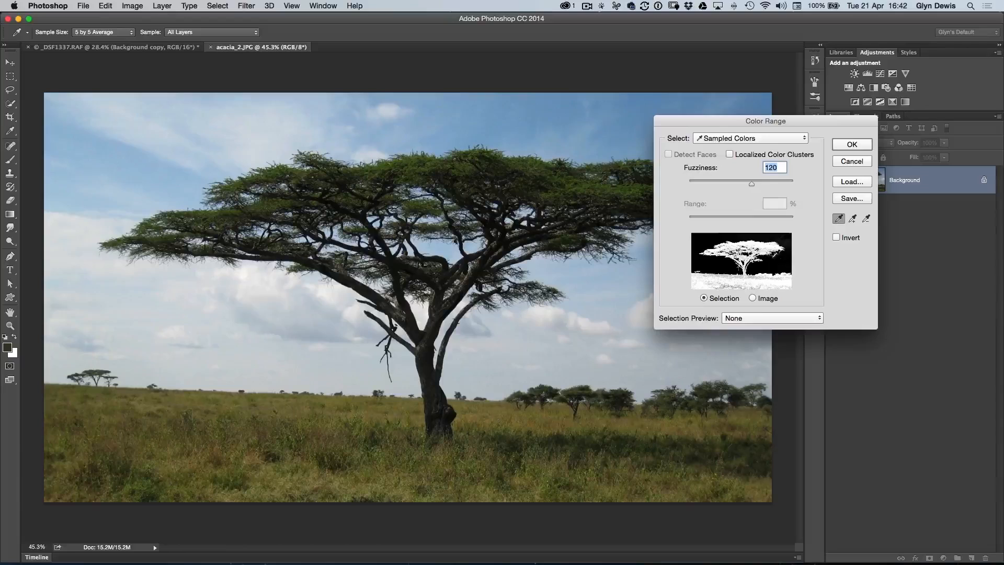
pyautogui.moveTo(756, 185); pyautogui.dragTo(771, 187)
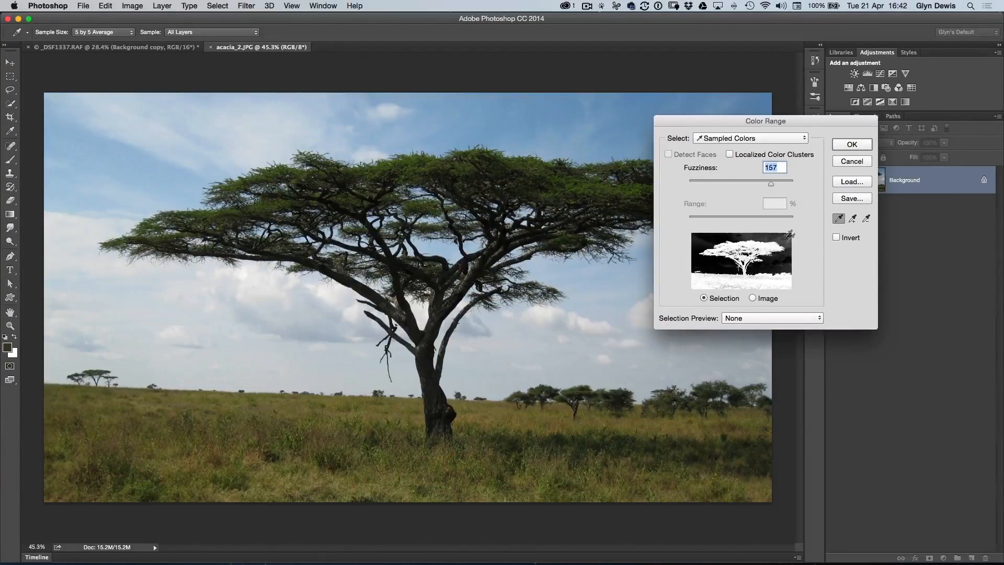
pyautogui.moveTo(771, 185); pyautogui.dragTo(756, 181)
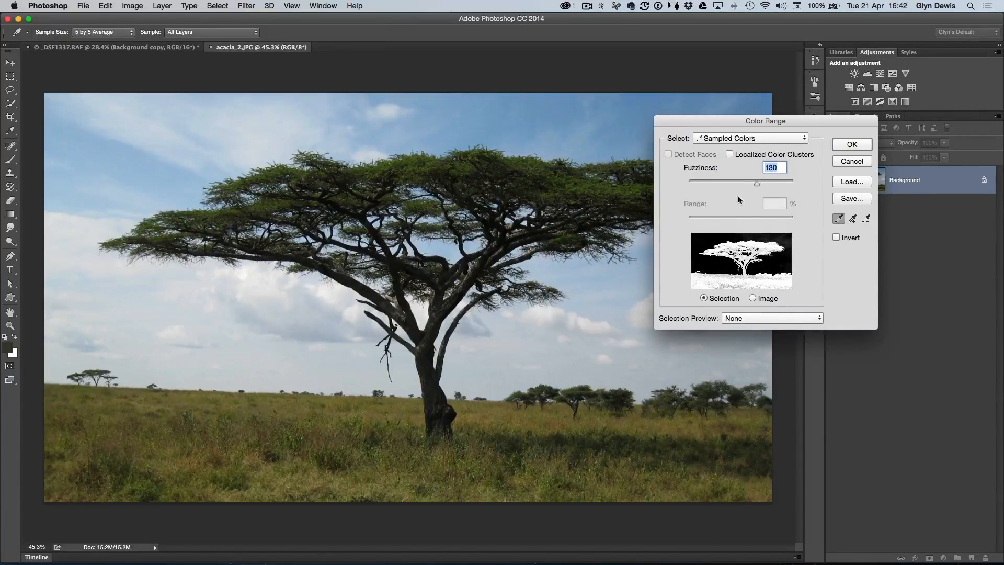
pyautogui.click(852, 145)
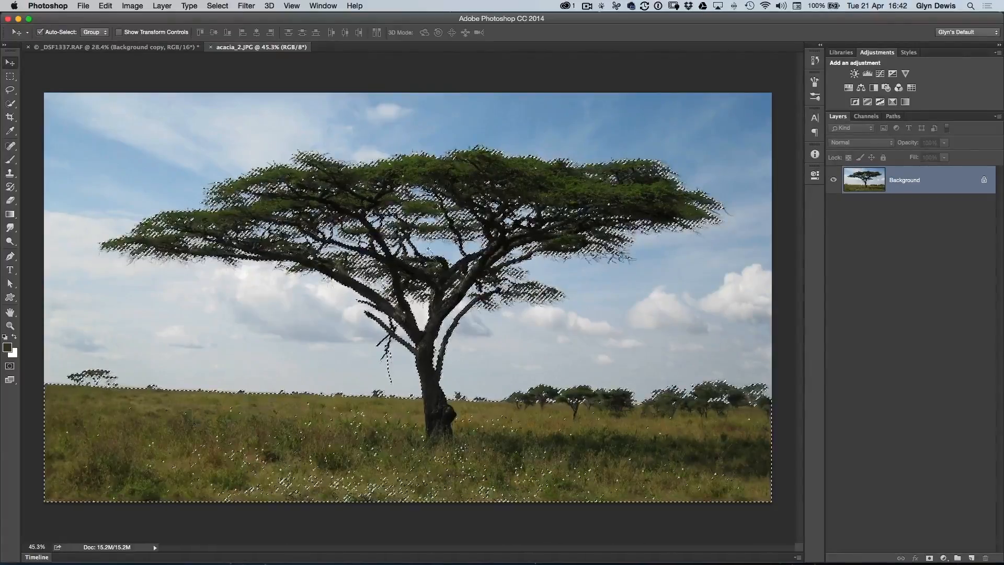
# Subtract the grass field and distant trees from the selection with the Lasso tool, tracing around the base of the acacia's trunk.
pyautogui.scroll(2, 419, 239)
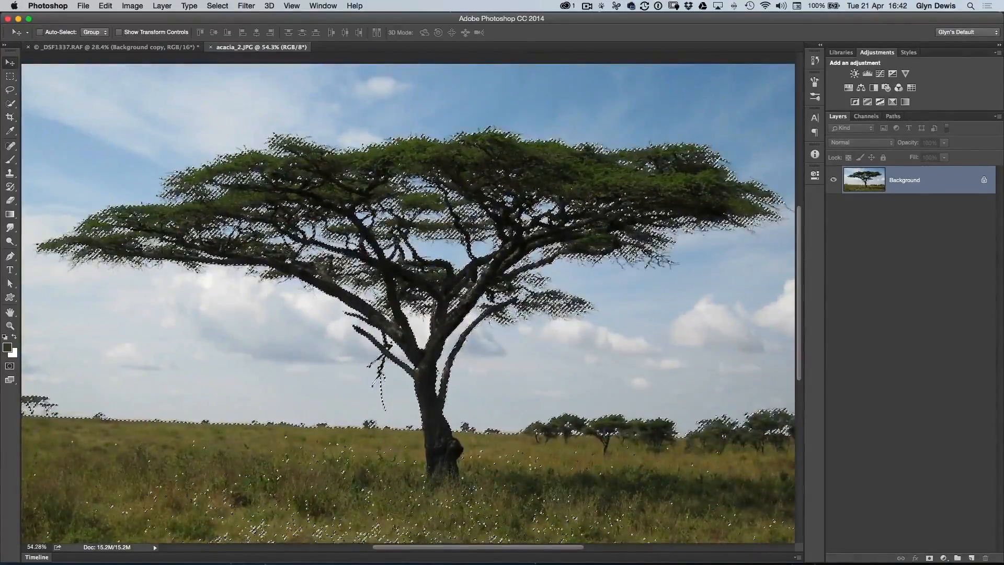
pyautogui.scroll(-2, 419, 241)
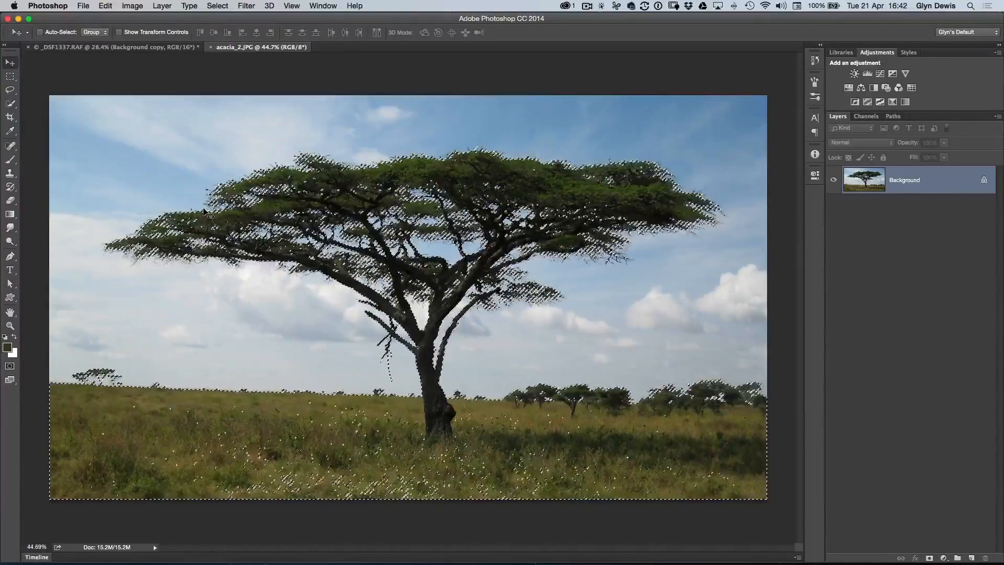
pyautogui.press('l')
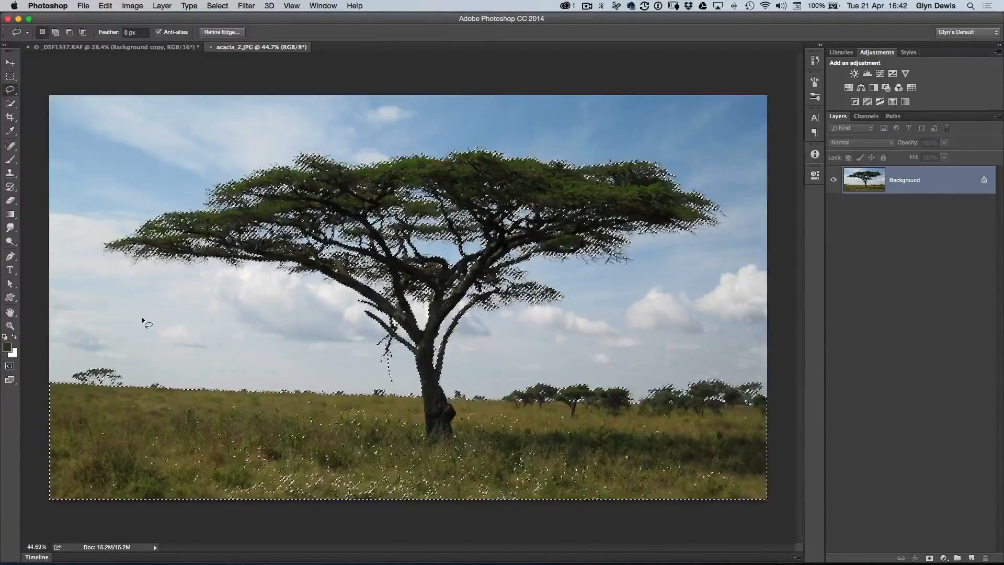
pyautogui.press('alt')
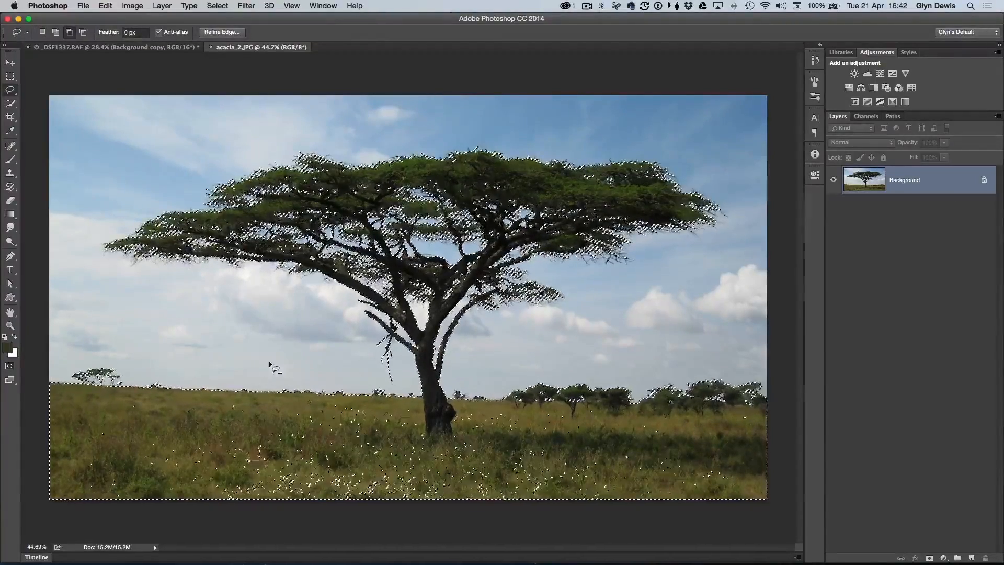
pyautogui.moveTo(33, 339)
pyautogui.mouseDown()
pyautogui.moveTo(244, 321)
pyautogui.moveTo(350, 344)
pyautogui.mouseUp()
pyautogui.moveTo(380, 381); pyautogui.dragTo(413, 383)
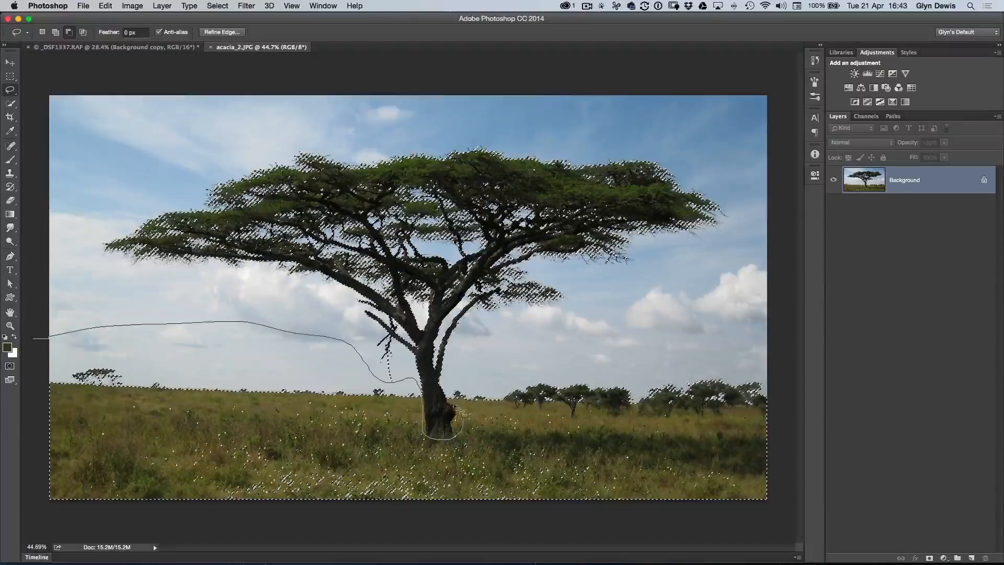
pyautogui.moveTo(486, 356)
pyautogui.mouseDown()
pyautogui.moveTo(731, 330)
pyautogui.moveTo(786, 381)
pyautogui.moveTo(771, 492)
pyautogui.moveTo(674, 547)
pyautogui.moveTo(397, 559)
pyautogui.moveTo(70, 533)
pyautogui.moveTo(28, 469)
pyautogui.moveTo(34, 338)
pyautogui.mouseUp()
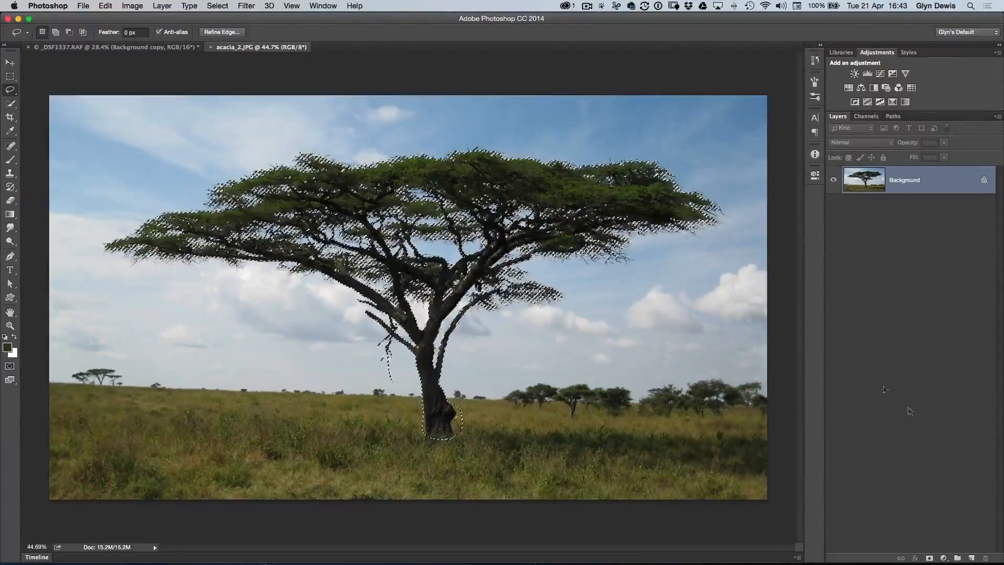
# Add a layer mask from the selection to isolate the acacia tree on its layer.
pyautogui.click(929, 559)
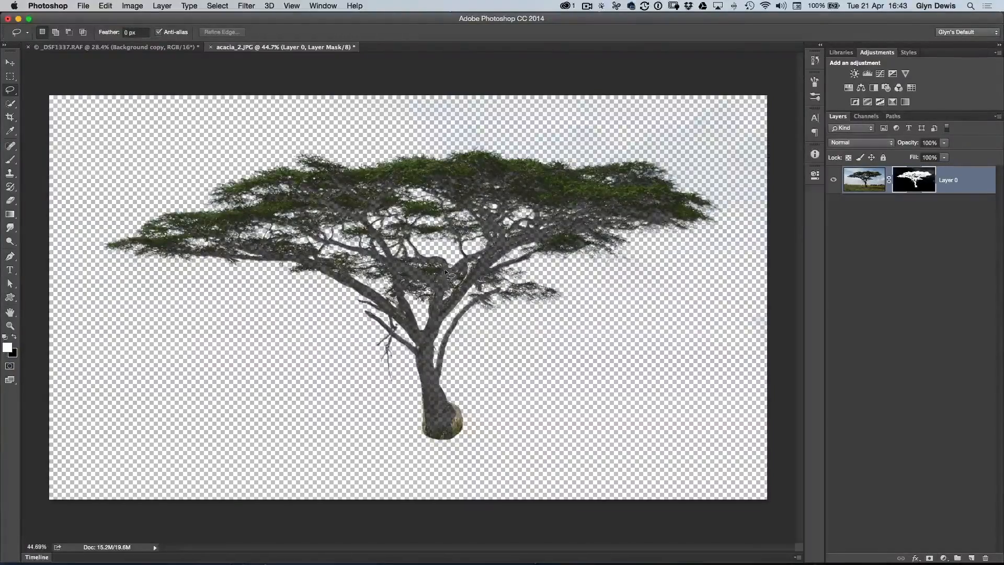
pyautogui.scroll(3, 491, 235)
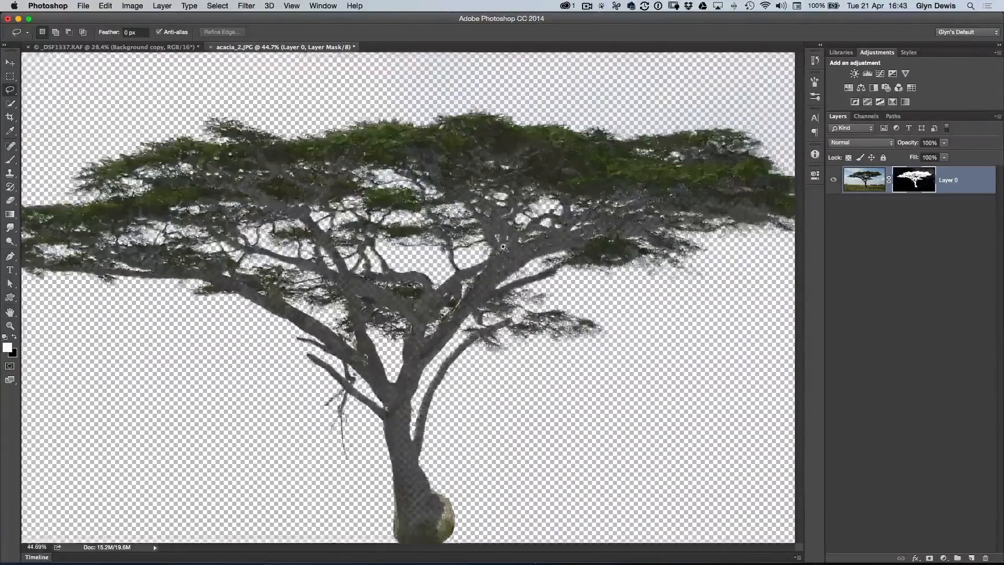
pyautogui.scroll(-4, 371, 258)
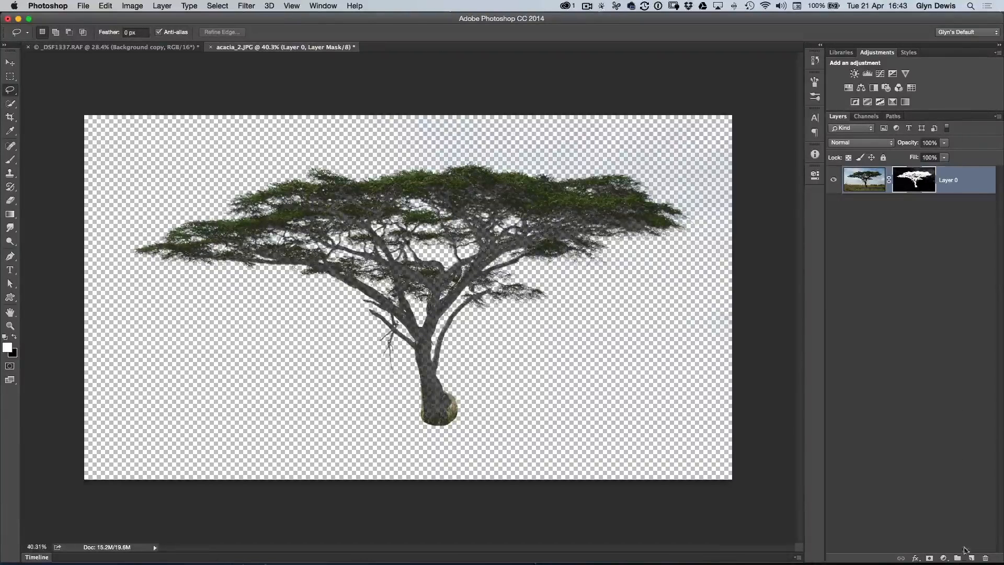
# Create a new layer beneath the masked tree layer and fill it with white in Normal mode at 100% opacity.
pyautogui.keyDown('super'); pyautogui.click(971, 559); pyautogui.keyUp('super')
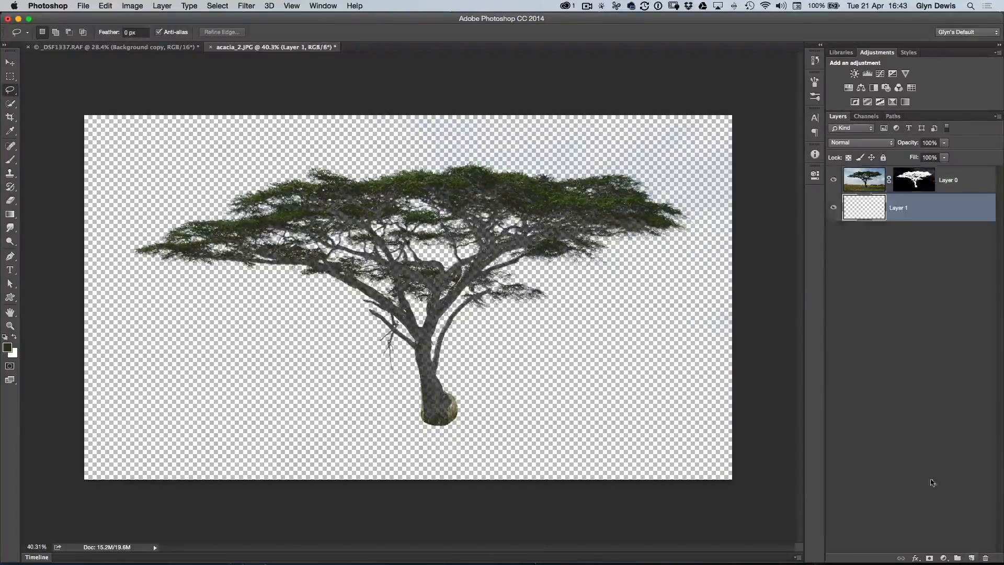
pyautogui.click(104, 6)
pyautogui.click(125, 165)
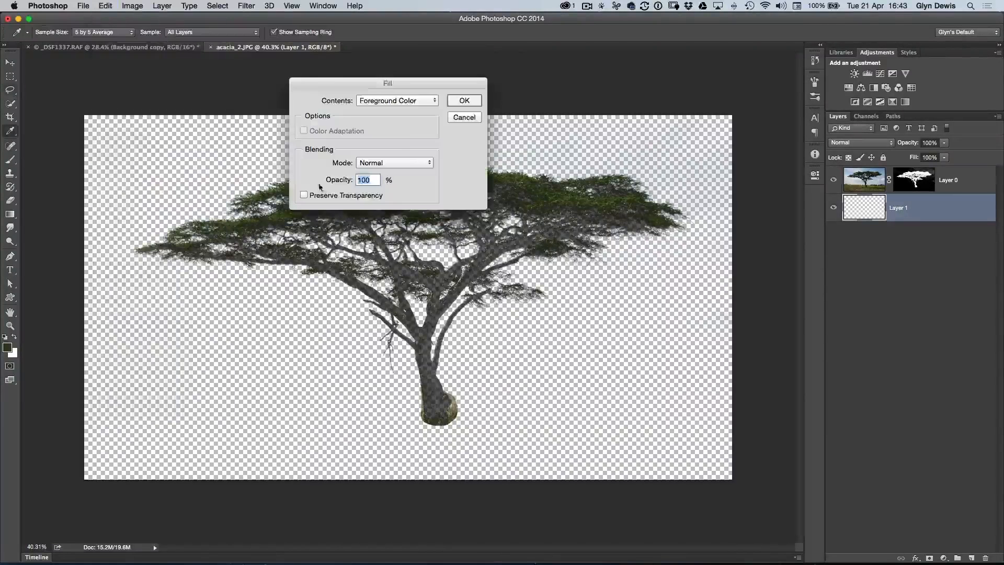
pyautogui.click(387, 101)
pyautogui.click(381, 188)
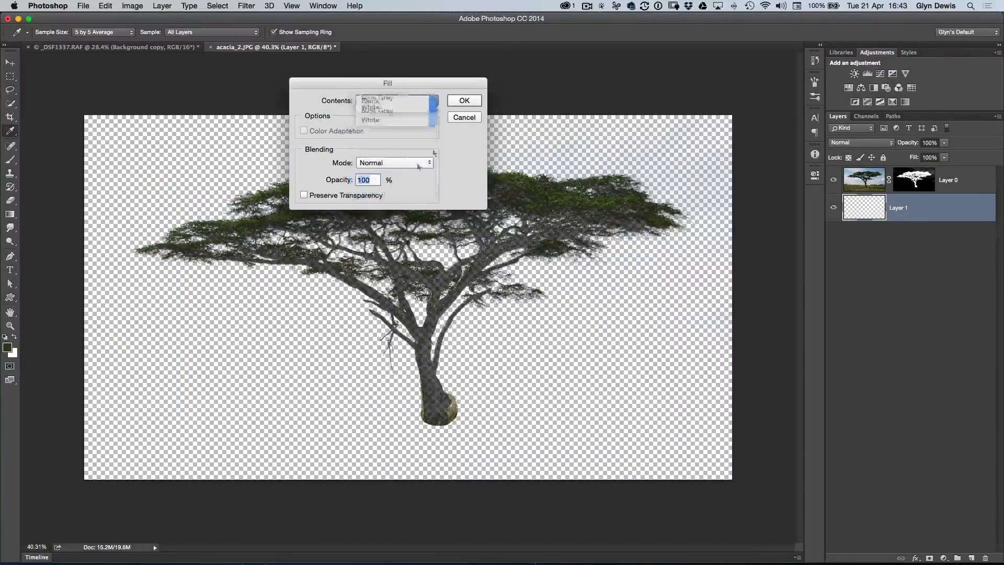
pyautogui.click(465, 102)
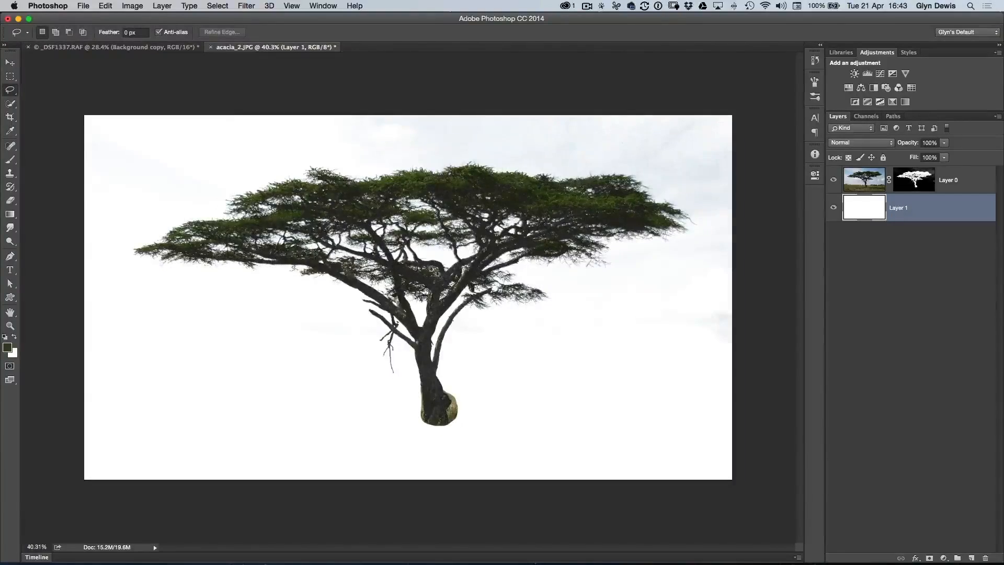
# Make the tree layer's mask active and display it on its own in the canvas.
pyautogui.press('super+plus')
pyautogui.press('super+plus')
pyautogui.press('super+0')
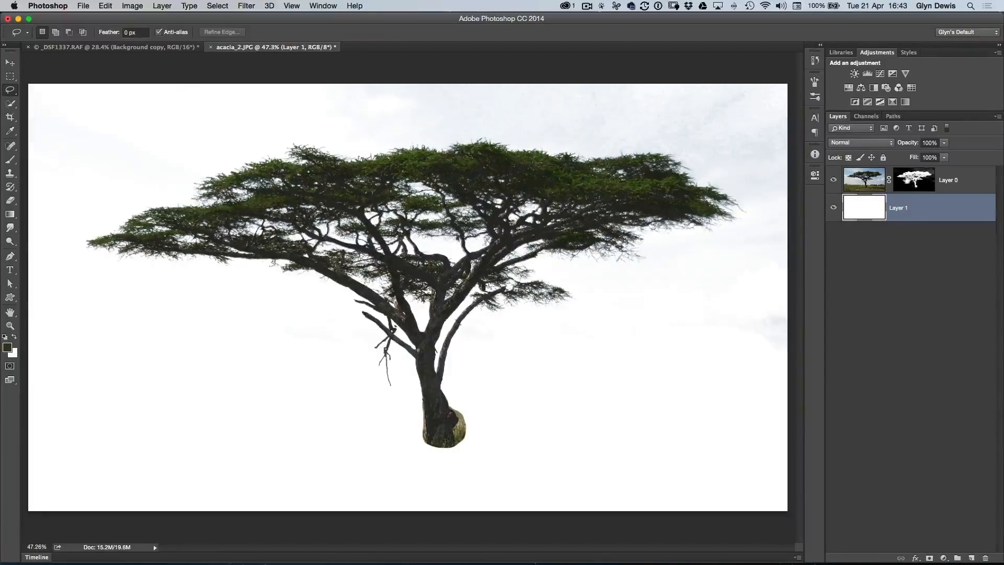
pyautogui.click(912, 183)
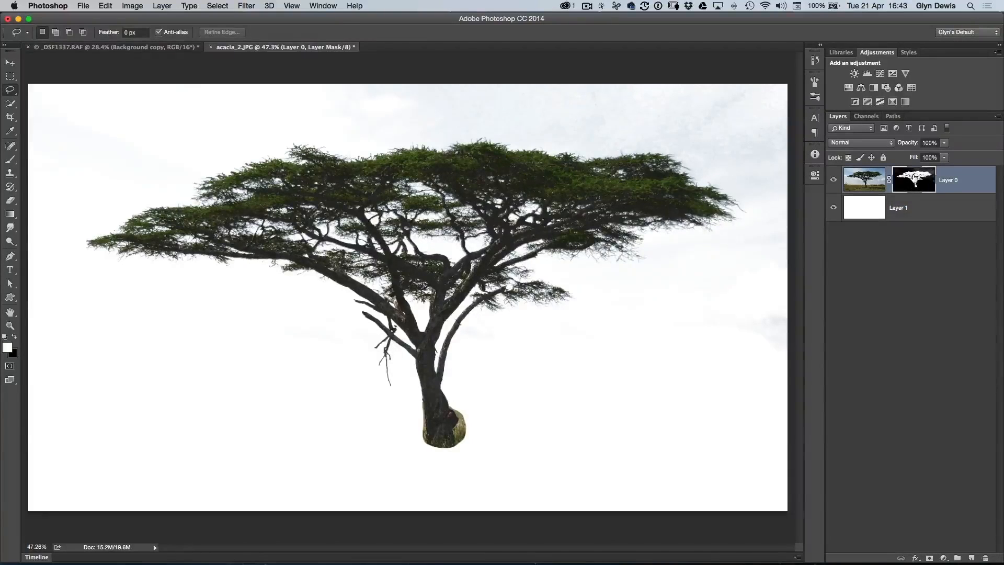
pyautogui.keyDown('alt'); pyautogui.click(913, 178); pyautogui.keyUp('alt')
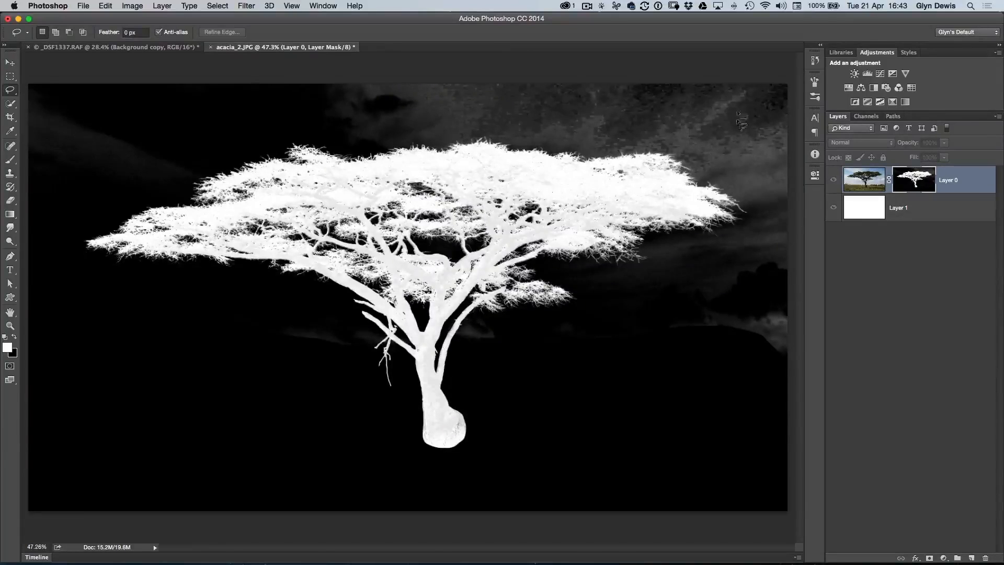
pyautogui.moveTo(454, 279); pyautogui.dragTo(436, 281)
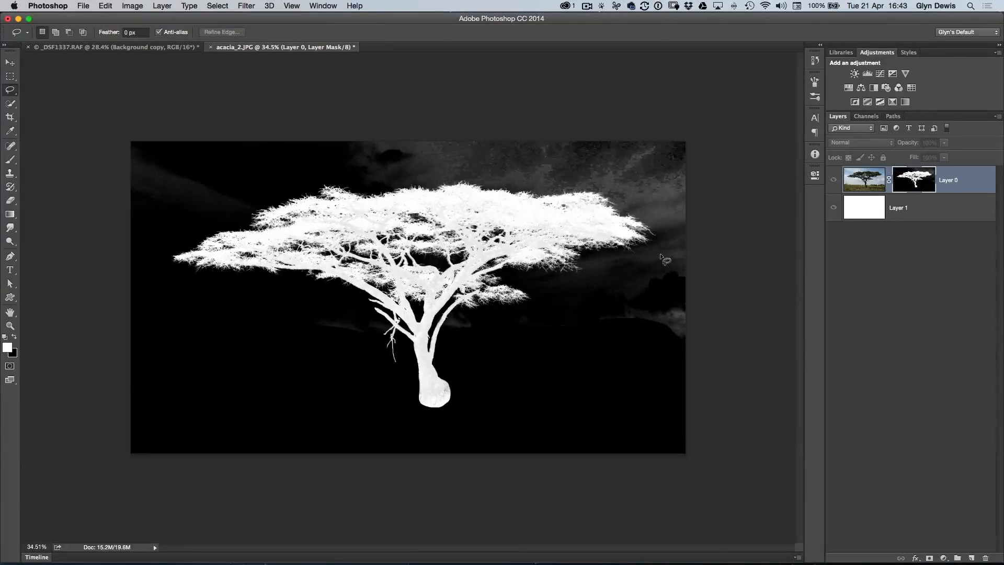
# Set up the Brush tool with a black foreground colour and the Overlay blending mode.
pyautogui.press('b')
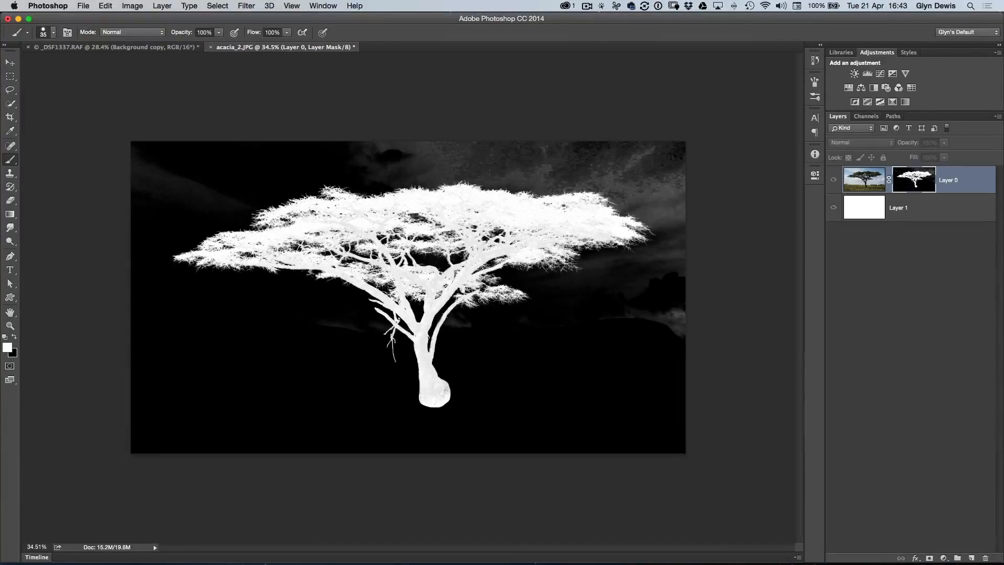
pyautogui.click(13, 338)
pyautogui.press(']')
pyautogui.click(113, 33)
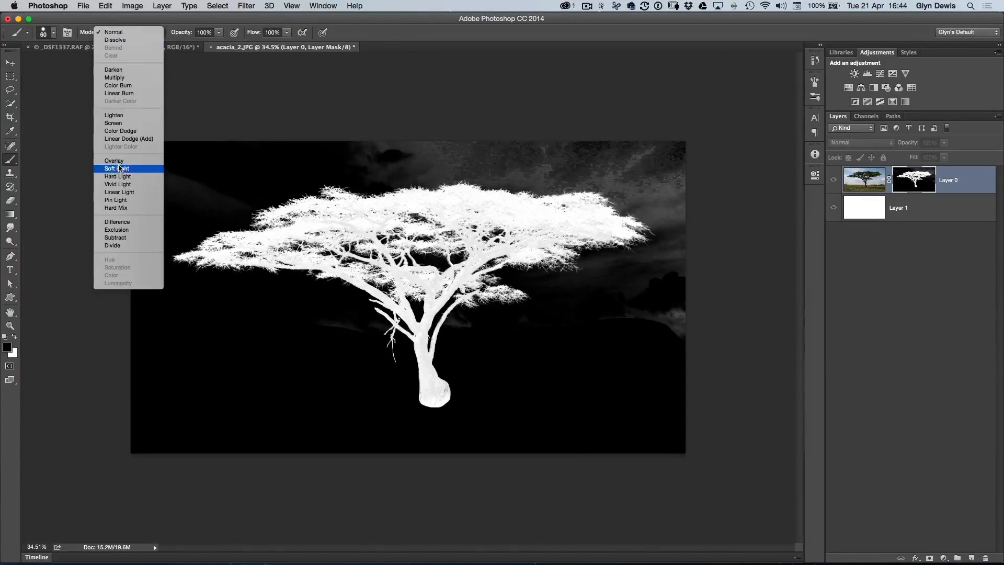
pyautogui.click(120, 161)
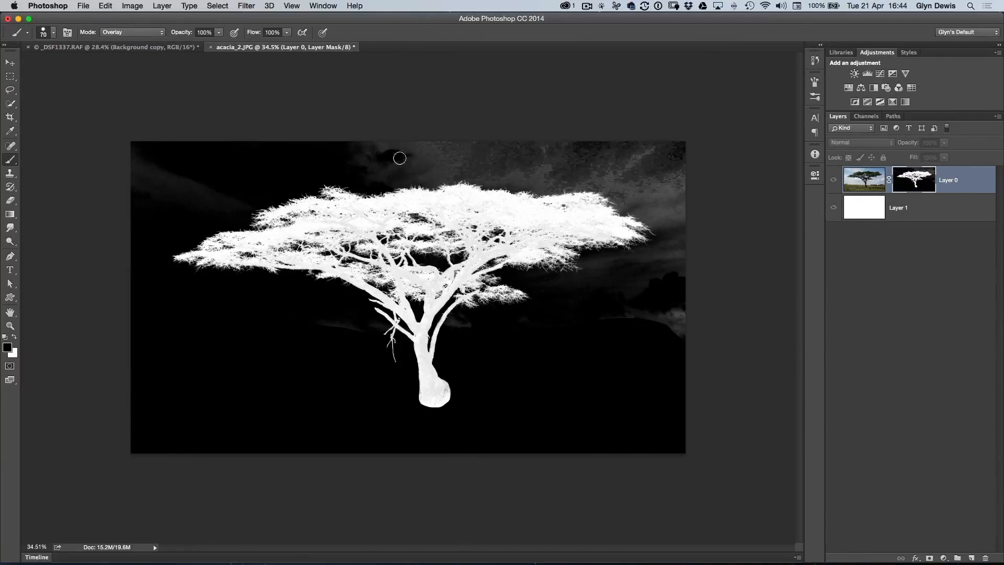
# Paint black over the grey sky areas around the tree in the mask with a 300 px brush.
pyautogui.press(']')
pyautogui.press(']')
pyautogui.press(']')
pyautogui.press(']')
pyautogui.press(']')
pyautogui.press(']')
pyautogui.press(']')
pyautogui.press(']')
pyautogui.press(']')
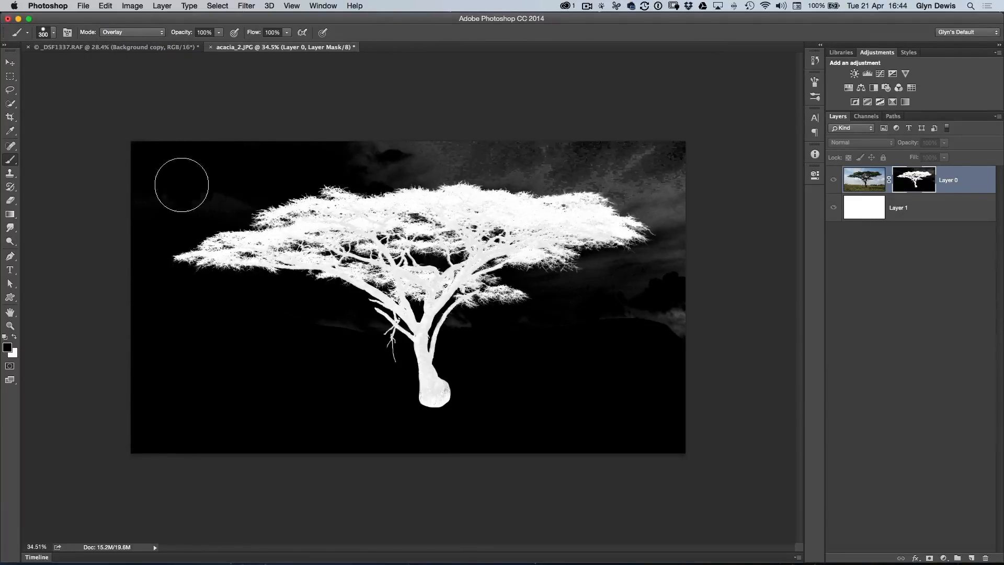
pyautogui.moveTo(334, 146)
pyautogui.mouseDown()
pyautogui.moveTo(415, 151)
pyautogui.moveTo(386, 159)
pyautogui.moveTo(562, 165)
pyautogui.moveTo(545, 169)
pyautogui.moveTo(531, 167)
pyautogui.moveTo(585, 161)
pyautogui.moveTo(486, 164)
pyautogui.moveTo(506, 184)
pyautogui.moveTo(552, 158)
pyautogui.moveTo(636, 166)
pyautogui.moveTo(615, 173)
pyautogui.moveTo(629, 176)
pyautogui.moveTo(689, 153)
pyautogui.moveTo(672, 192)
pyautogui.moveTo(630, 192)
pyautogui.moveTo(709, 209)
pyautogui.moveTo(672, 236)
pyautogui.moveTo(692, 259)
pyautogui.moveTo(594, 279)
pyautogui.moveTo(597, 269)
pyautogui.moveTo(663, 296)
pyautogui.moveTo(663, 317)
pyautogui.moveTo(591, 287)
pyautogui.moveTo(618, 299)
pyautogui.moveTo(556, 328)
pyautogui.moveTo(461, 331)
pyautogui.moveTo(587, 334)
pyautogui.mouseUp()
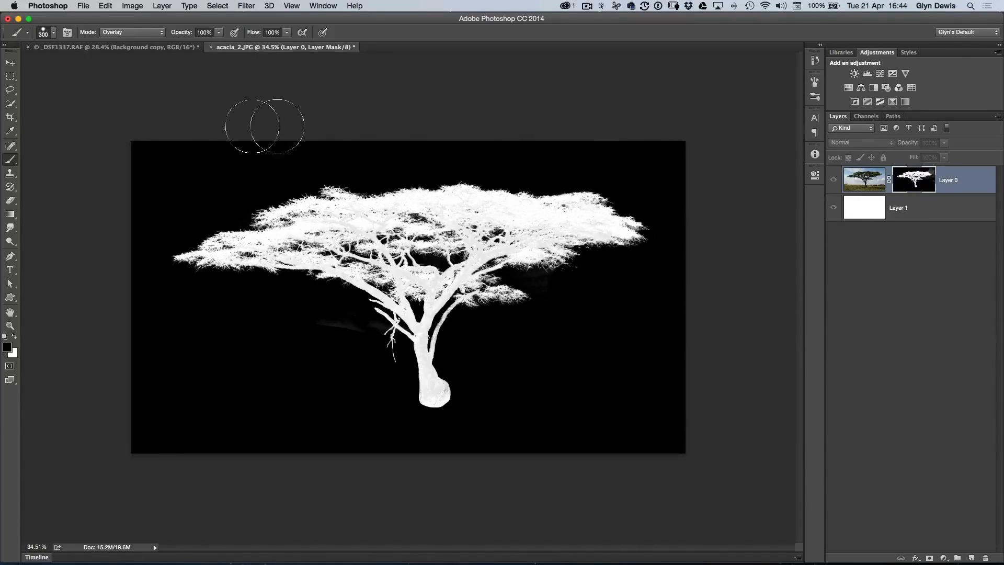
pyautogui.moveTo(276, 341)
pyautogui.mouseDown()
pyautogui.moveTo(353, 335)
pyautogui.moveTo(353, 322)
pyautogui.moveTo(315, 369)
pyautogui.moveTo(359, 409)
pyautogui.mouseUp()
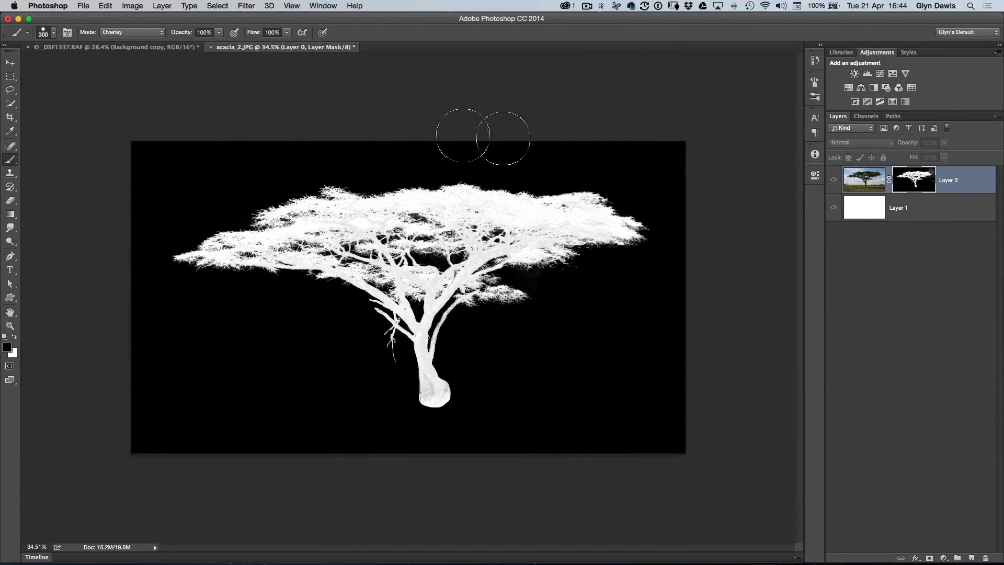
# Paint white over the tree's canopy, branches and trunk in the mask with a 125 px brush in Overlay mode.
pyautogui.scroll(5, 369, 242)
pyautogui.press('[')
pyautogui.press('[')
pyautogui.press('[')
pyautogui.press('[')
pyautogui.press('[')
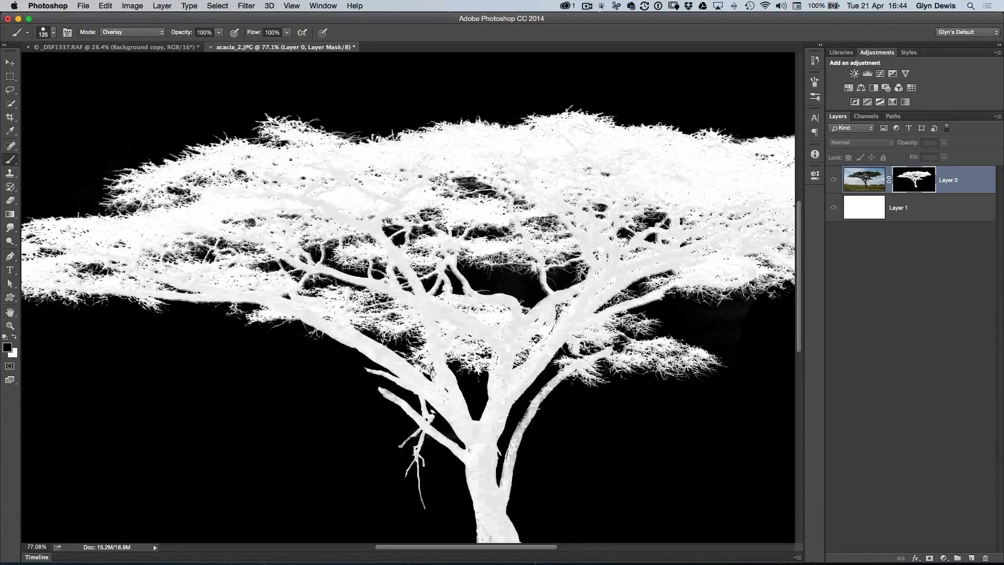
pyautogui.scroll(2, 424, 208)
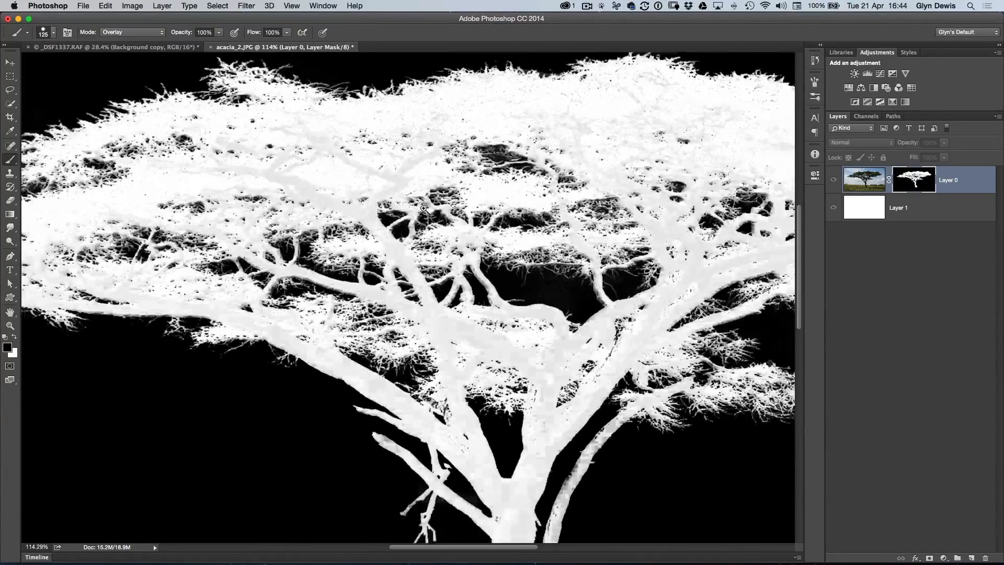
pyautogui.press('super+0')
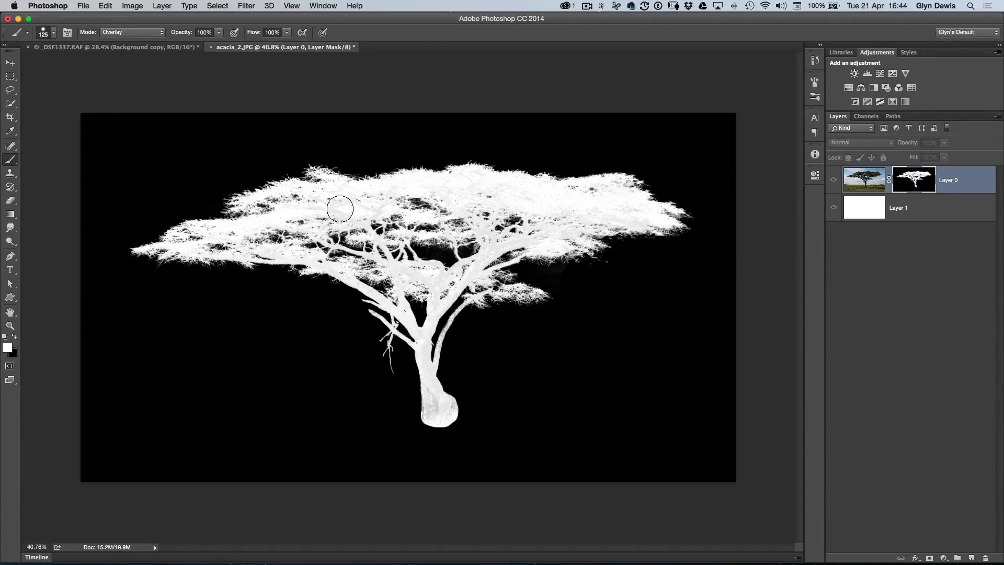
pyautogui.moveTo(354, 206)
pyautogui.mouseDown()
pyautogui.moveTo(325, 204)
pyautogui.moveTo(251, 232)
pyautogui.moveTo(296, 246)
pyautogui.moveTo(151, 253)
pyautogui.moveTo(271, 226)
pyautogui.moveTo(285, 192)
pyautogui.moveTo(308, 179)
pyautogui.moveTo(376, 201)
pyautogui.moveTo(445, 182)
pyautogui.moveTo(491, 200)
pyautogui.moveTo(457, 186)
pyautogui.moveTo(608, 187)
pyautogui.moveTo(674, 212)
pyautogui.moveTo(576, 222)
pyautogui.moveTo(584, 244)
pyautogui.moveTo(538, 248)
pyautogui.moveTo(471, 285)
pyautogui.moveTo(547, 292)
pyautogui.moveTo(447, 288)
pyautogui.moveTo(422, 361)
pyautogui.moveTo(440, 414)
pyautogui.moveTo(372, 321)
pyautogui.moveTo(395, 365)
pyautogui.moveTo(403, 318)
pyautogui.moveTo(386, 275)
pyautogui.moveTo(423, 266)
pyautogui.moveTo(447, 274)
pyautogui.moveTo(392, 235)
pyautogui.moveTo(476, 228)
pyautogui.moveTo(427, 191)
pyautogui.moveTo(498, 187)
pyautogui.moveTo(474, 176)
pyautogui.moveTo(327, 235)
pyautogui.moveTo(313, 252)
pyautogui.moveTo(220, 238)
pyautogui.moveTo(160, 252)
pyautogui.moveTo(300, 198)
pyautogui.moveTo(327, 165)
pyautogui.moveTo(379, 193)
pyautogui.moveTo(505, 174)
pyautogui.moveTo(620, 185)
pyautogui.moveTo(690, 229)
pyautogui.moveTo(546, 227)
pyautogui.moveTo(580, 245)
pyautogui.moveTo(546, 253)
pyautogui.moveTo(480, 228)
pyautogui.moveTo(460, 276)
pyautogui.moveTo(322, 263)
pyautogui.moveTo(435, 274)
pyautogui.moveTo(441, 291)
pyautogui.moveTo(479, 279)
pyautogui.moveTo(435, 197)
pyautogui.moveTo(324, 201)
pyautogui.mouseUp()
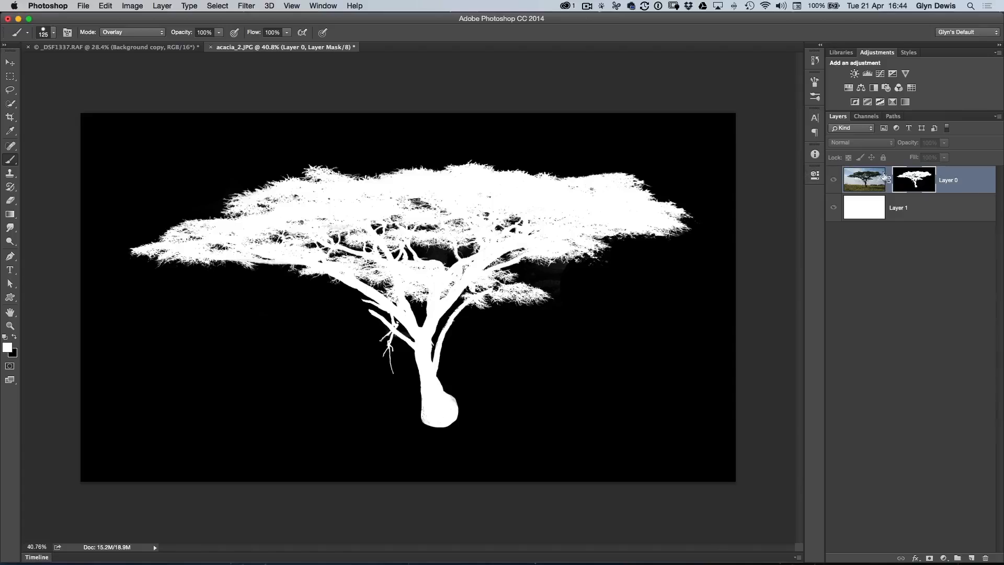
# Leave the mask-only display and inspect the canopy of the cut-out tree against the white layer.
pyautogui.keyDown('alt'); pyautogui.click(913, 180); pyautogui.keyUp('alt')
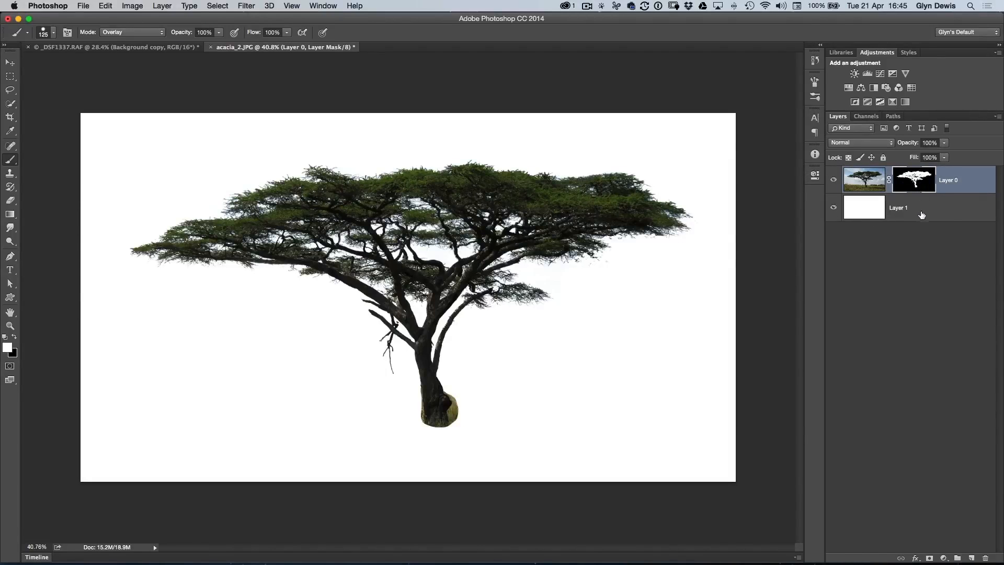
pyautogui.moveTo(450, 200); pyautogui.dragTo(490, 217)
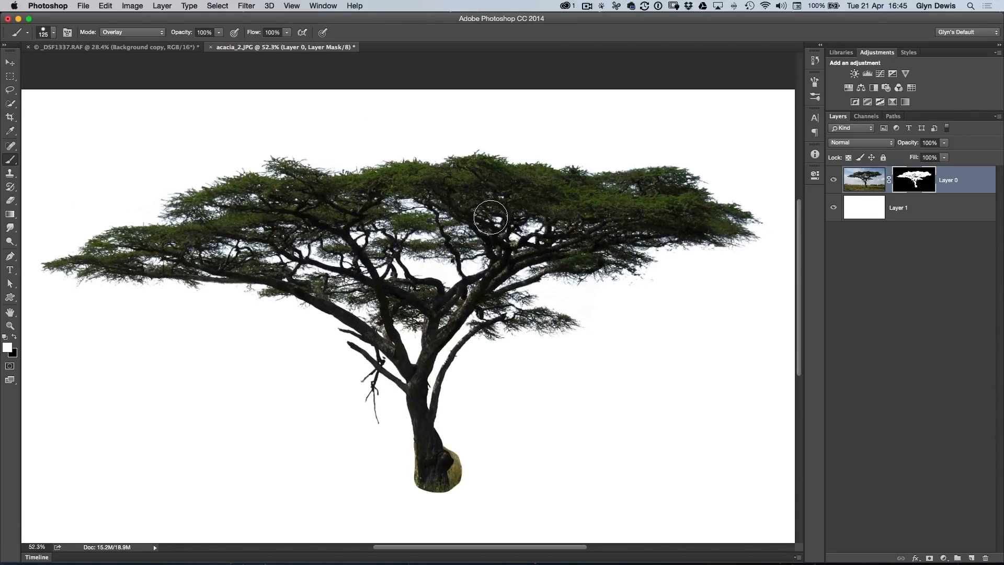
pyautogui.moveTo(451, 203); pyautogui.dragTo(479, 206)
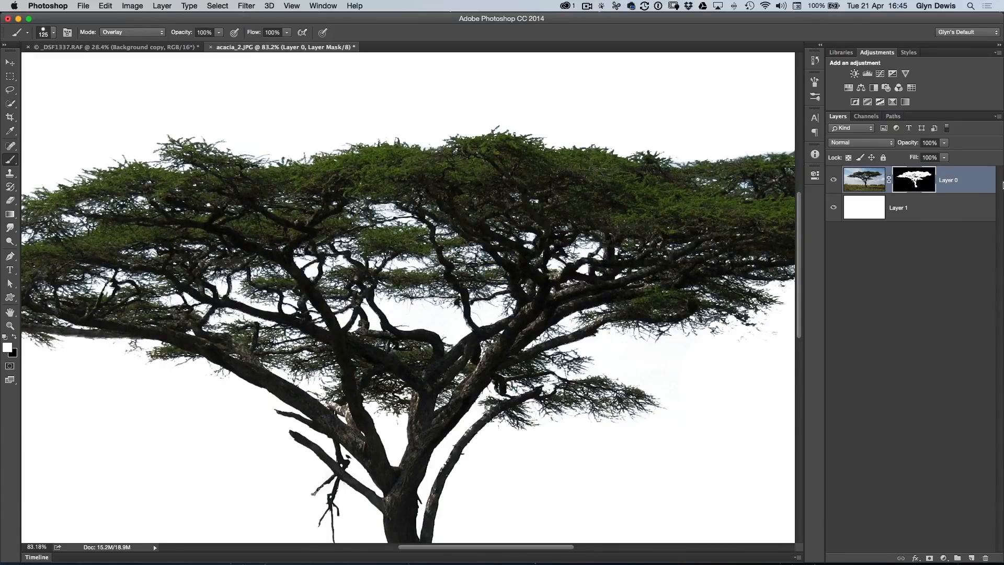
# Duplicate the masked tree layer three times to strengthen the fine branch and leaf detail.
pyautogui.click(861, 185)
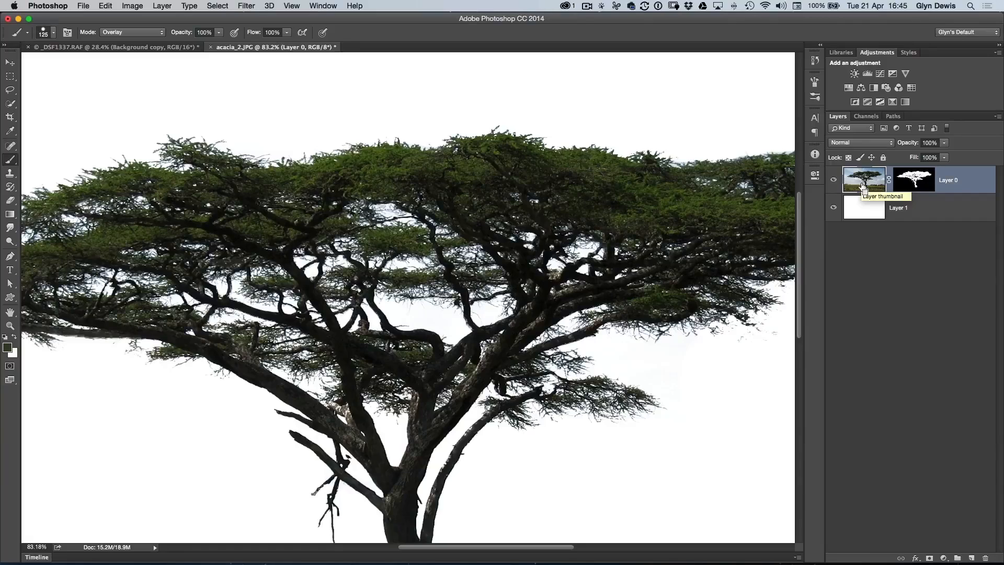
pyautogui.hotkey('ctrl', 'j')
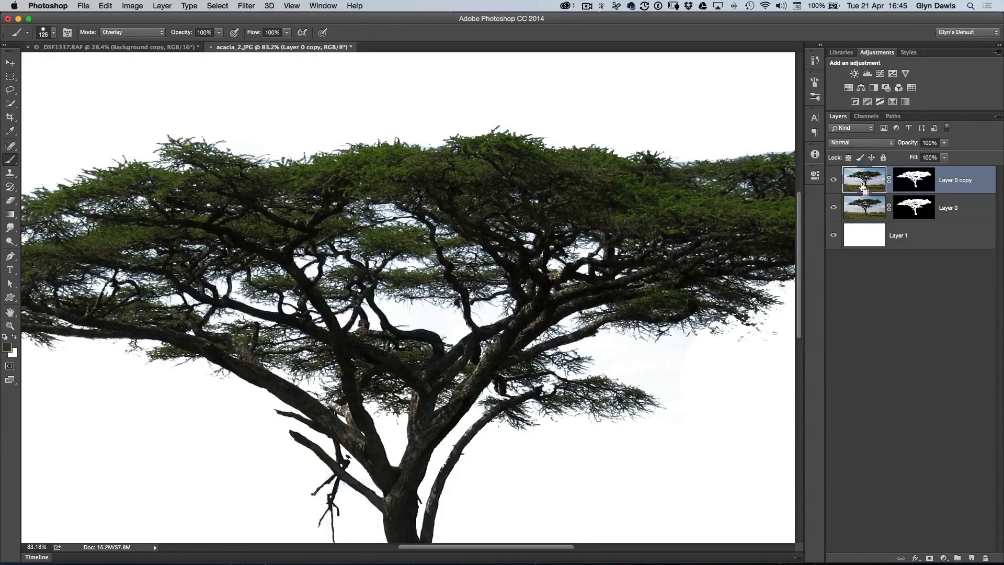
pyautogui.hotkey('ctrl', 'j')
pyautogui.hotkey('ctrl', 'j')
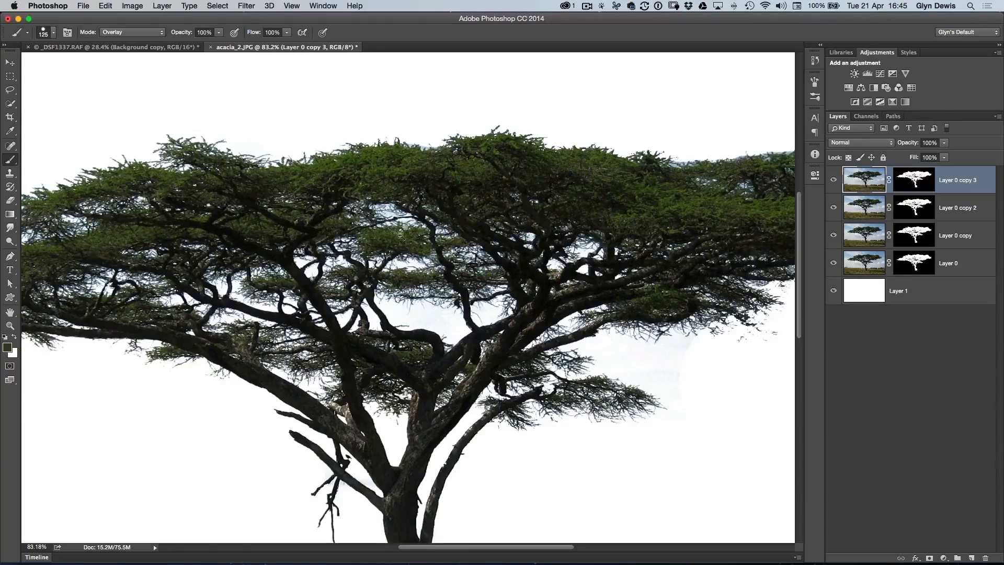
# Select the original tree layer and its three copies and merge them into one layer.
pyautogui.hotkey('ctrl', '0')
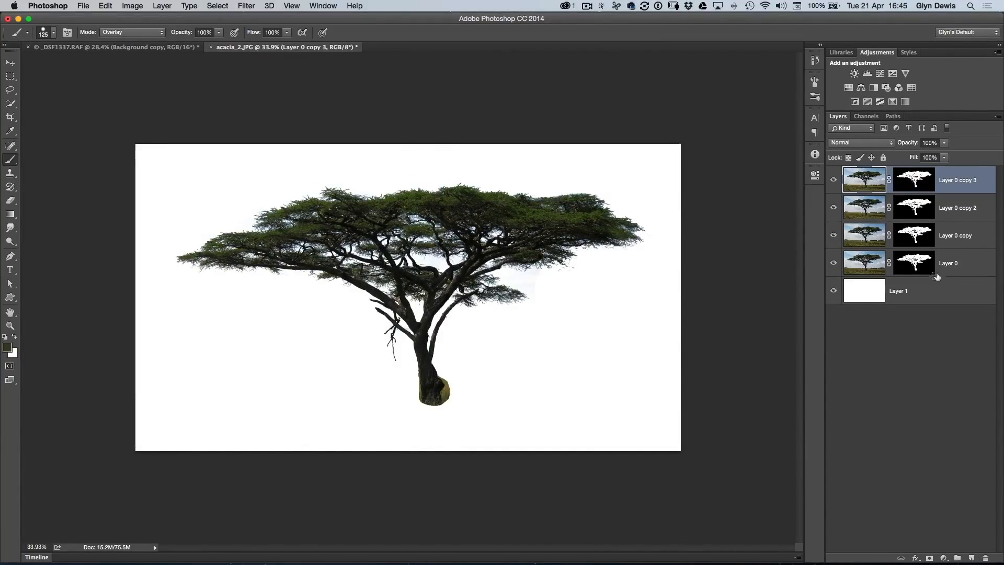
pyautogui.keyDown('shift'); pyautogui.click(966, 263); pyautogui.keyUp('shift')
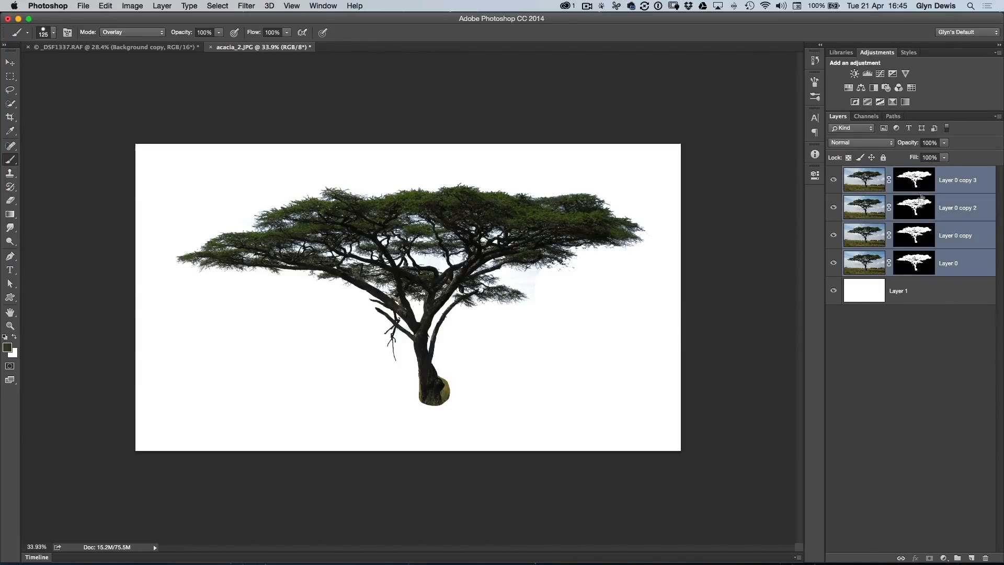
pyautogui.click(997, 117)
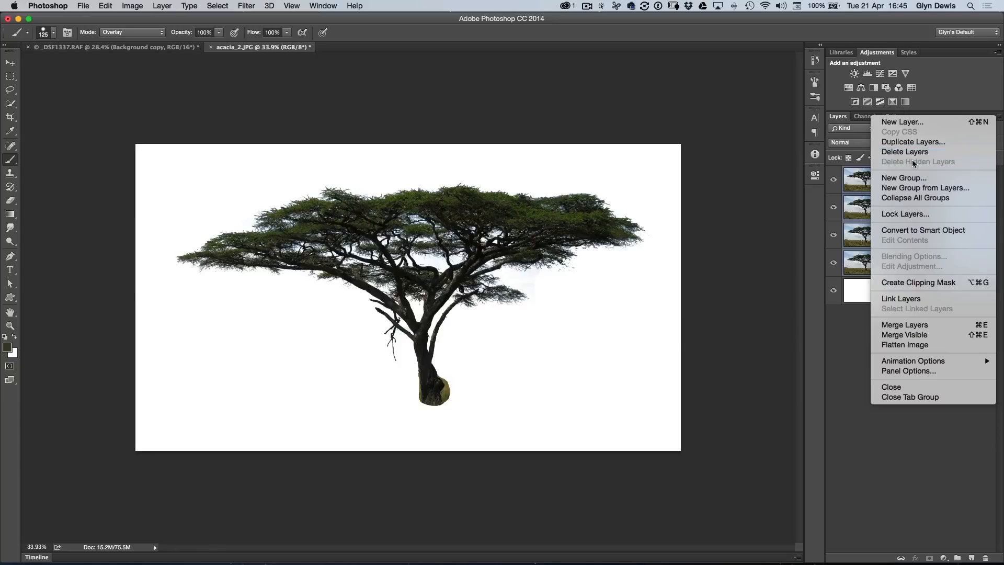
pyautogui.click(928, 324)
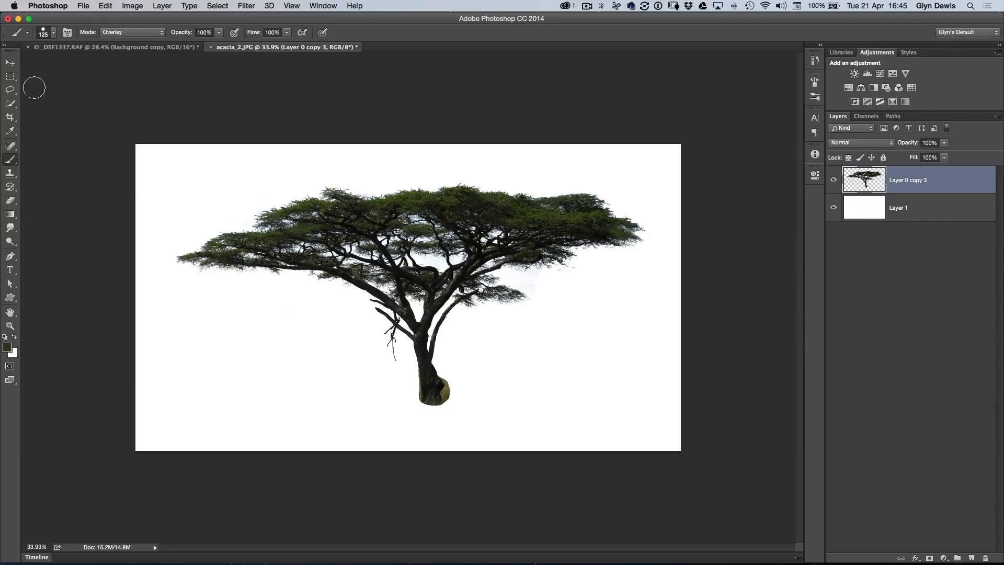
# Move the merged tree slightly to the left over the white background and inspect its cut-out edges.
pyautogui.press('v')
pyautogui.moveTo(438, 270); pyautogui.dragTo(410, 280)
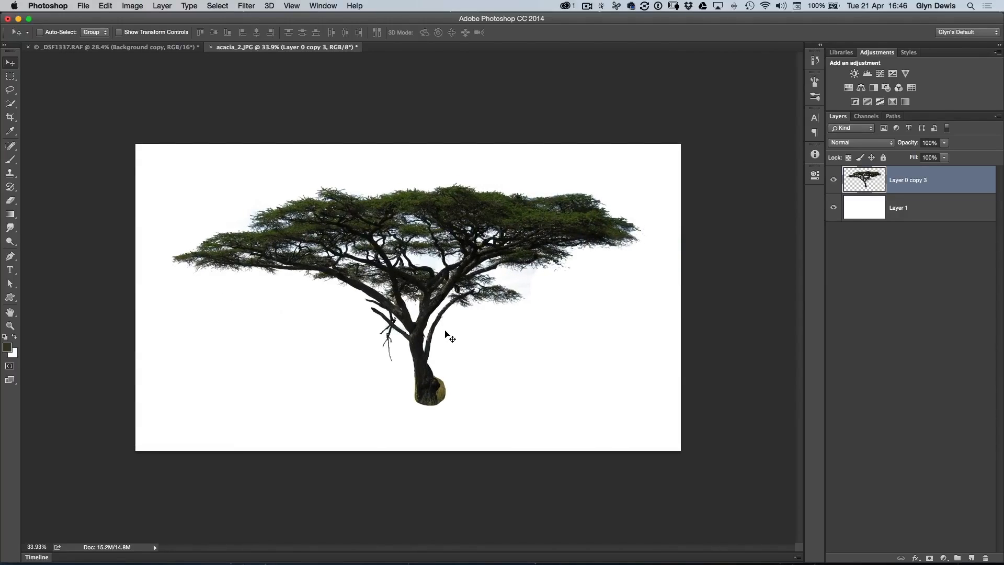
pyautogui.keyDown('super'); pyautogui.click(385, 278); pyautogui.keyUp('super')
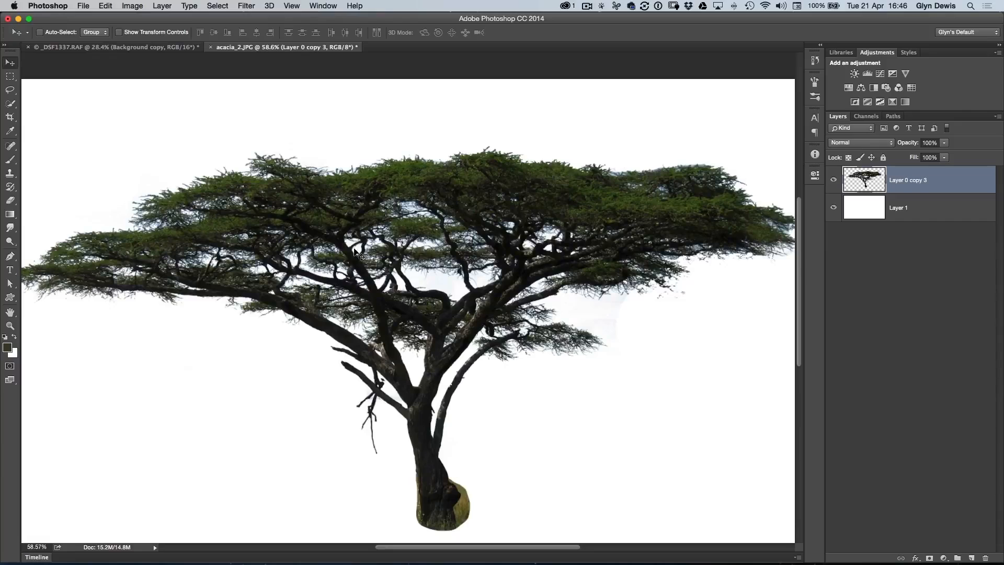
pyautogui.keyDown('alt'); pyautogui.keyDown('super'); pyautogui.click(416, 242); pyautogui.keyUp('super'); pyautogui.keyUp('alt')
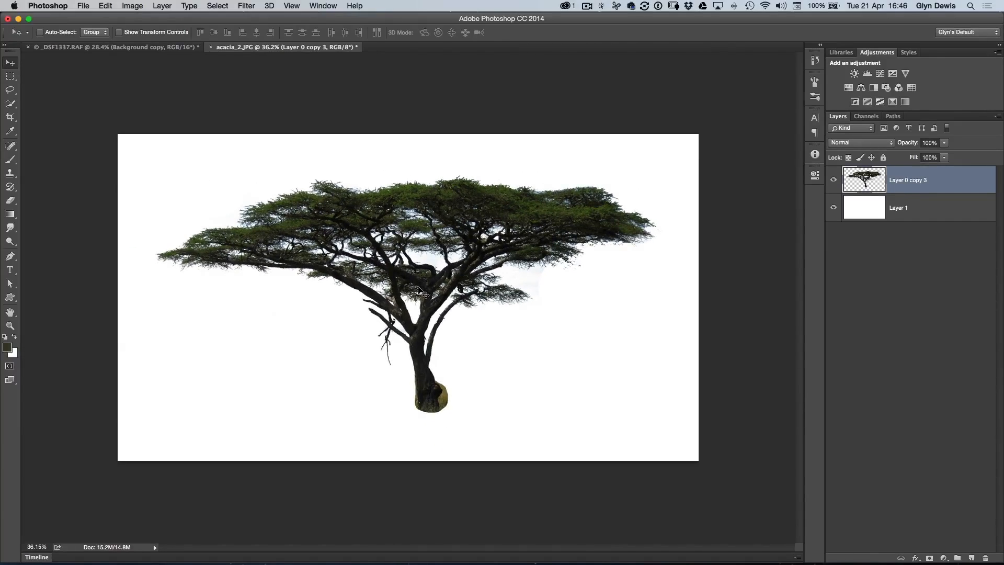